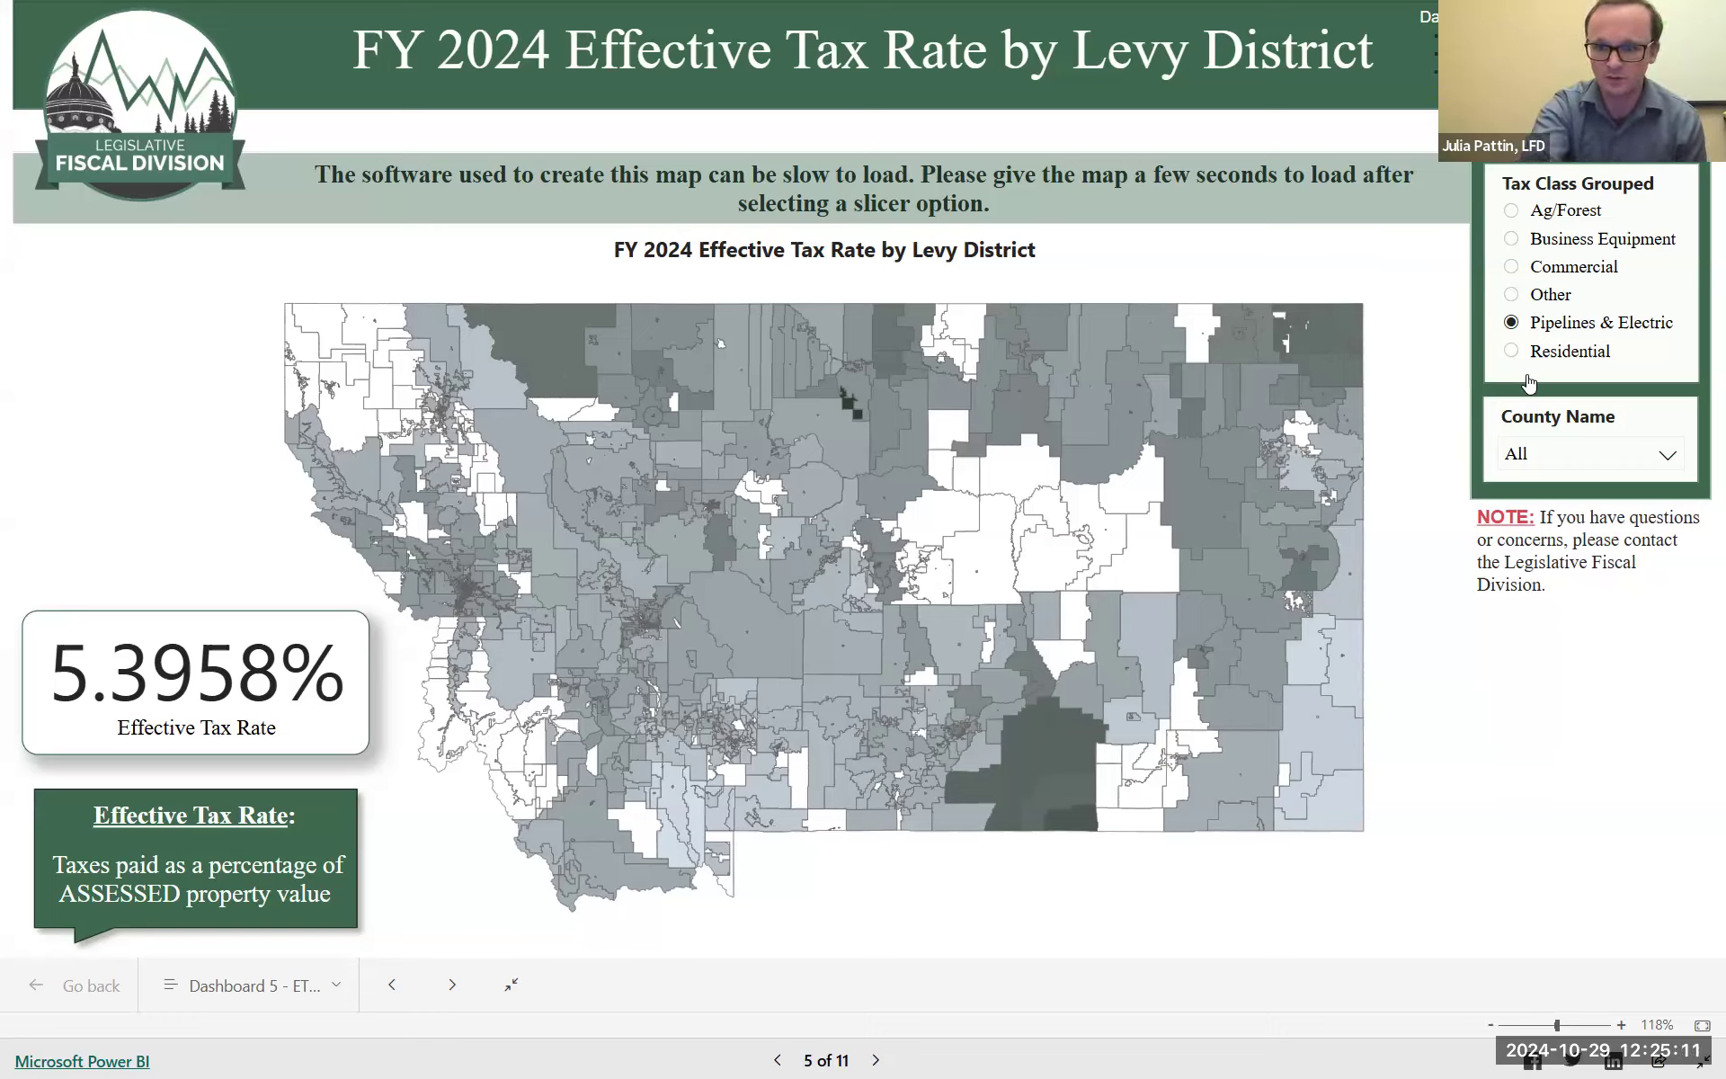
- Set the levy district effective tax rate map to the Residential tax class and move on to the Special Districts dashboard
click(1511, 350)
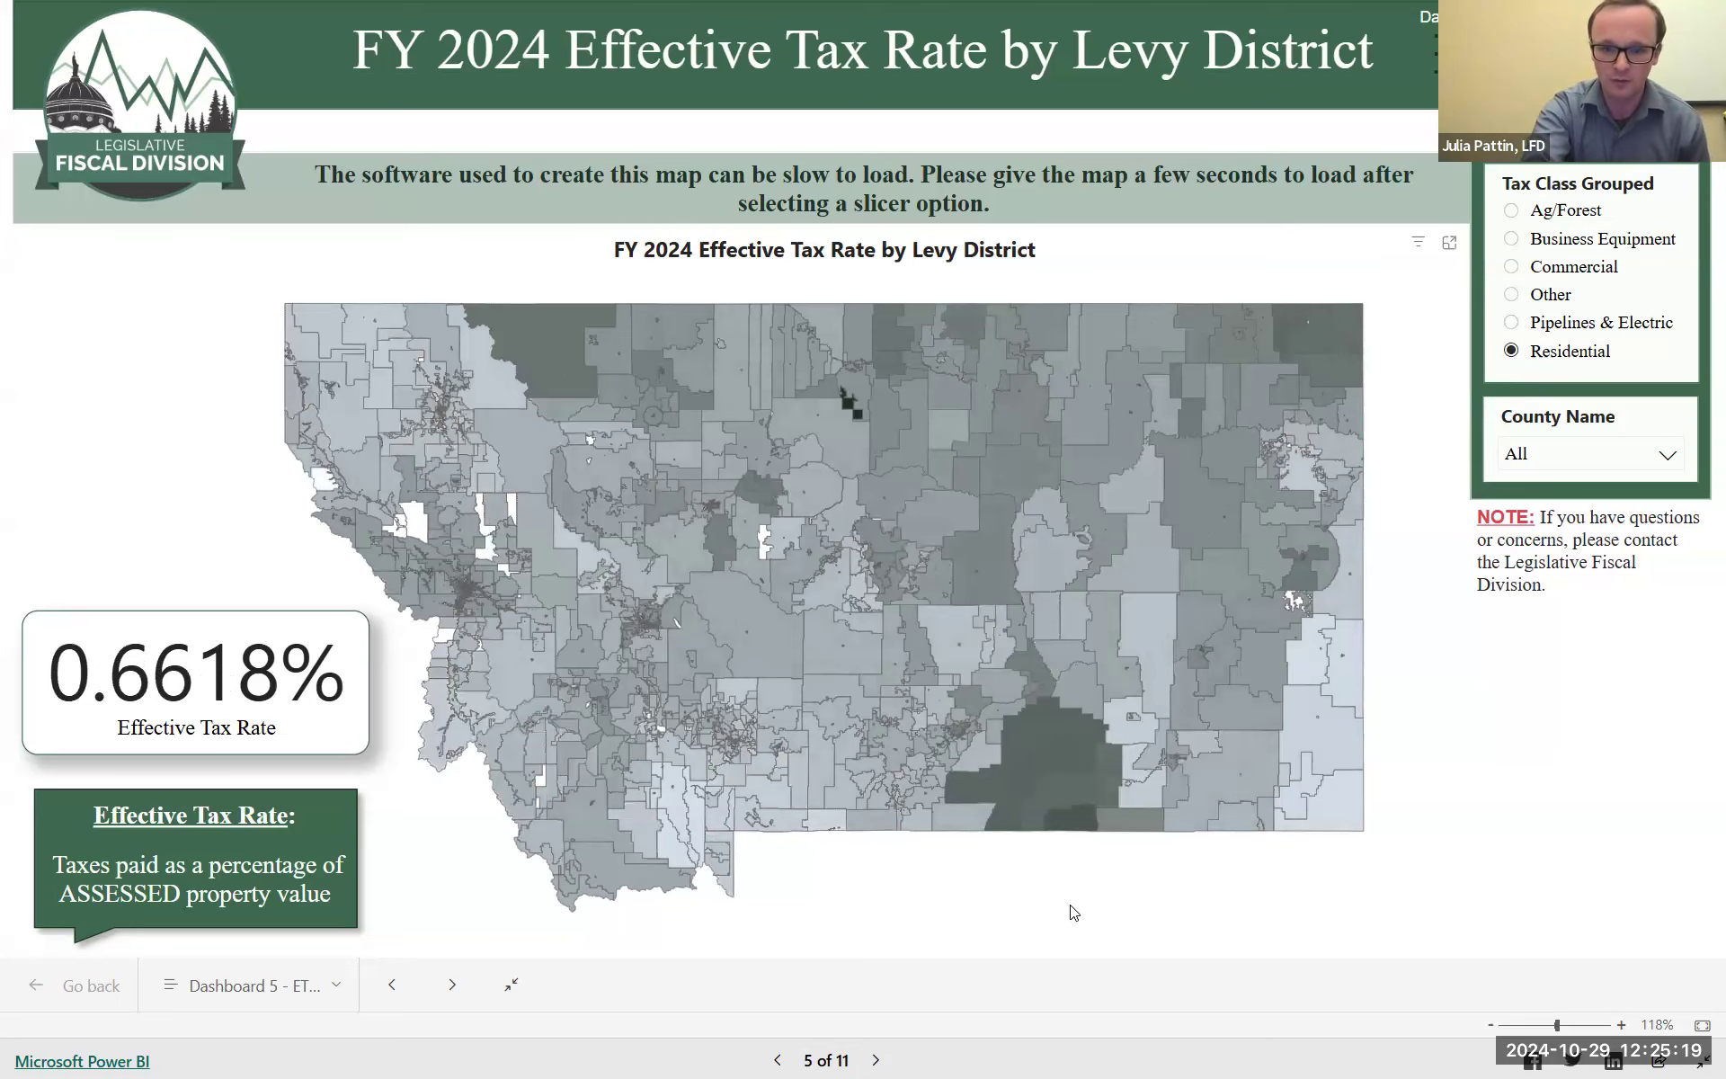
click(878, 1060)
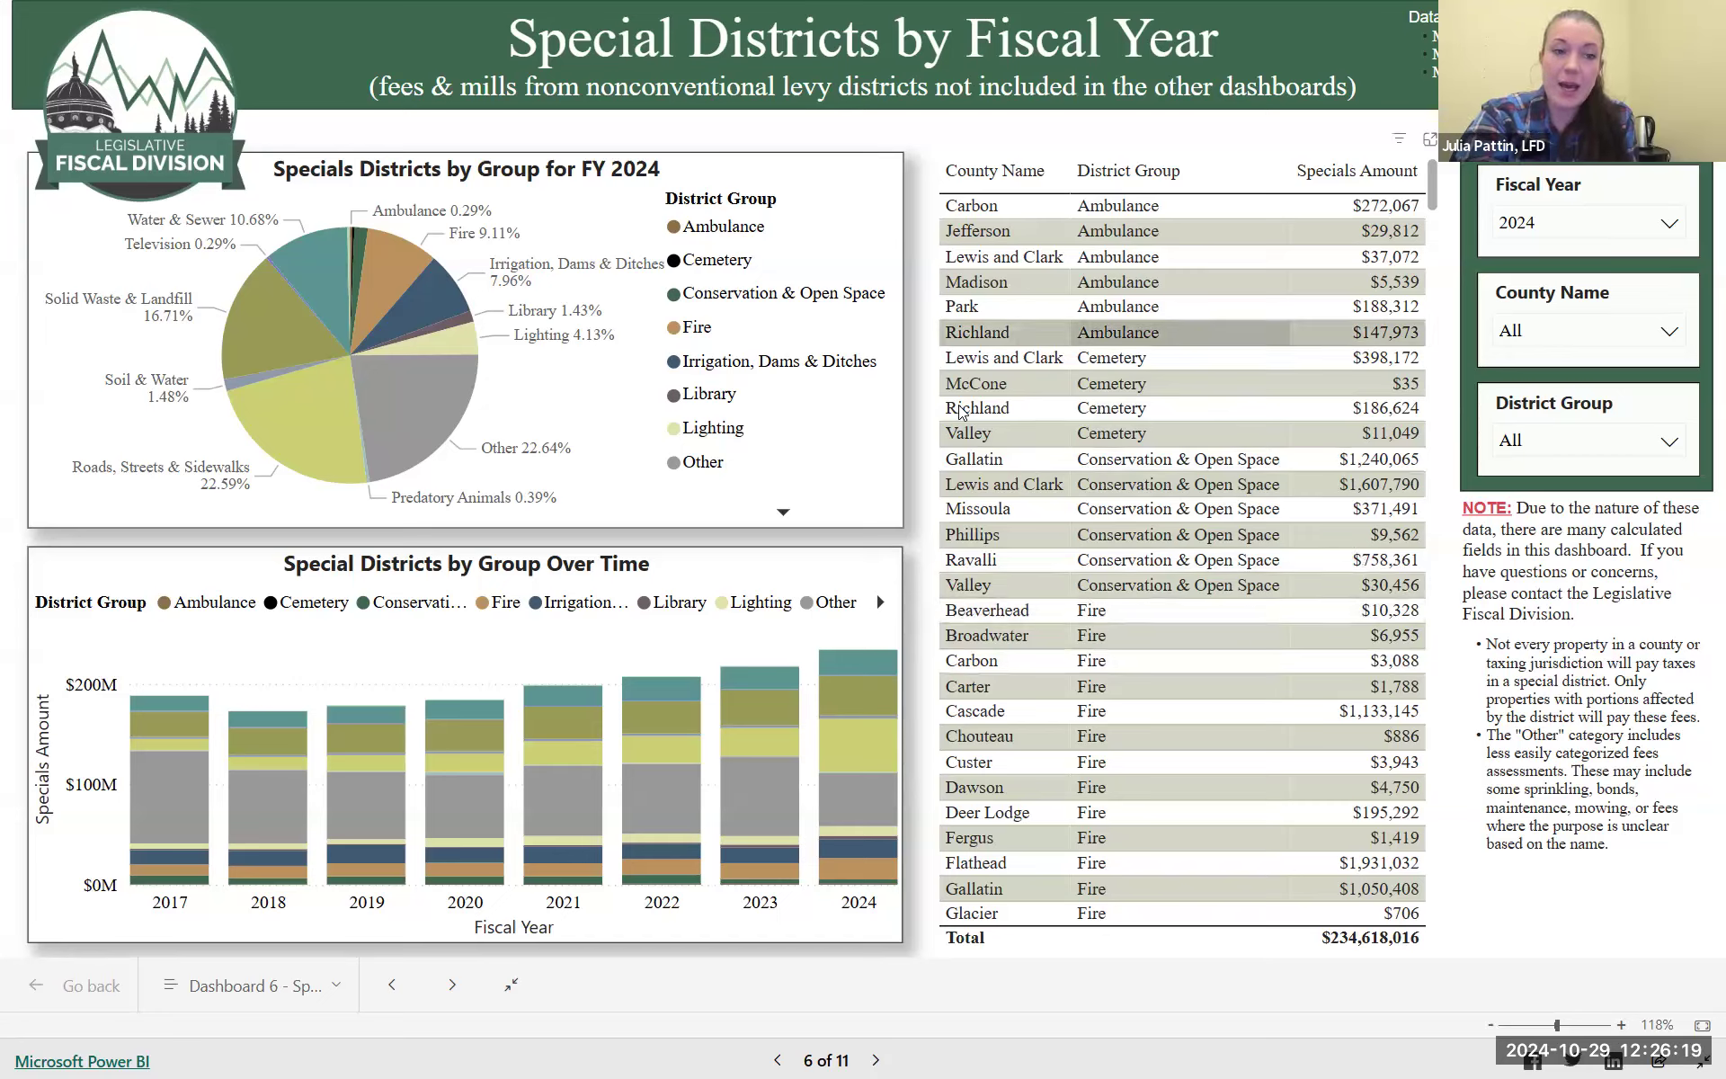
- View special district amounts for Beaverhead County and Lewis and Clark County in turn, and clear the county filter
click(1575, 334)
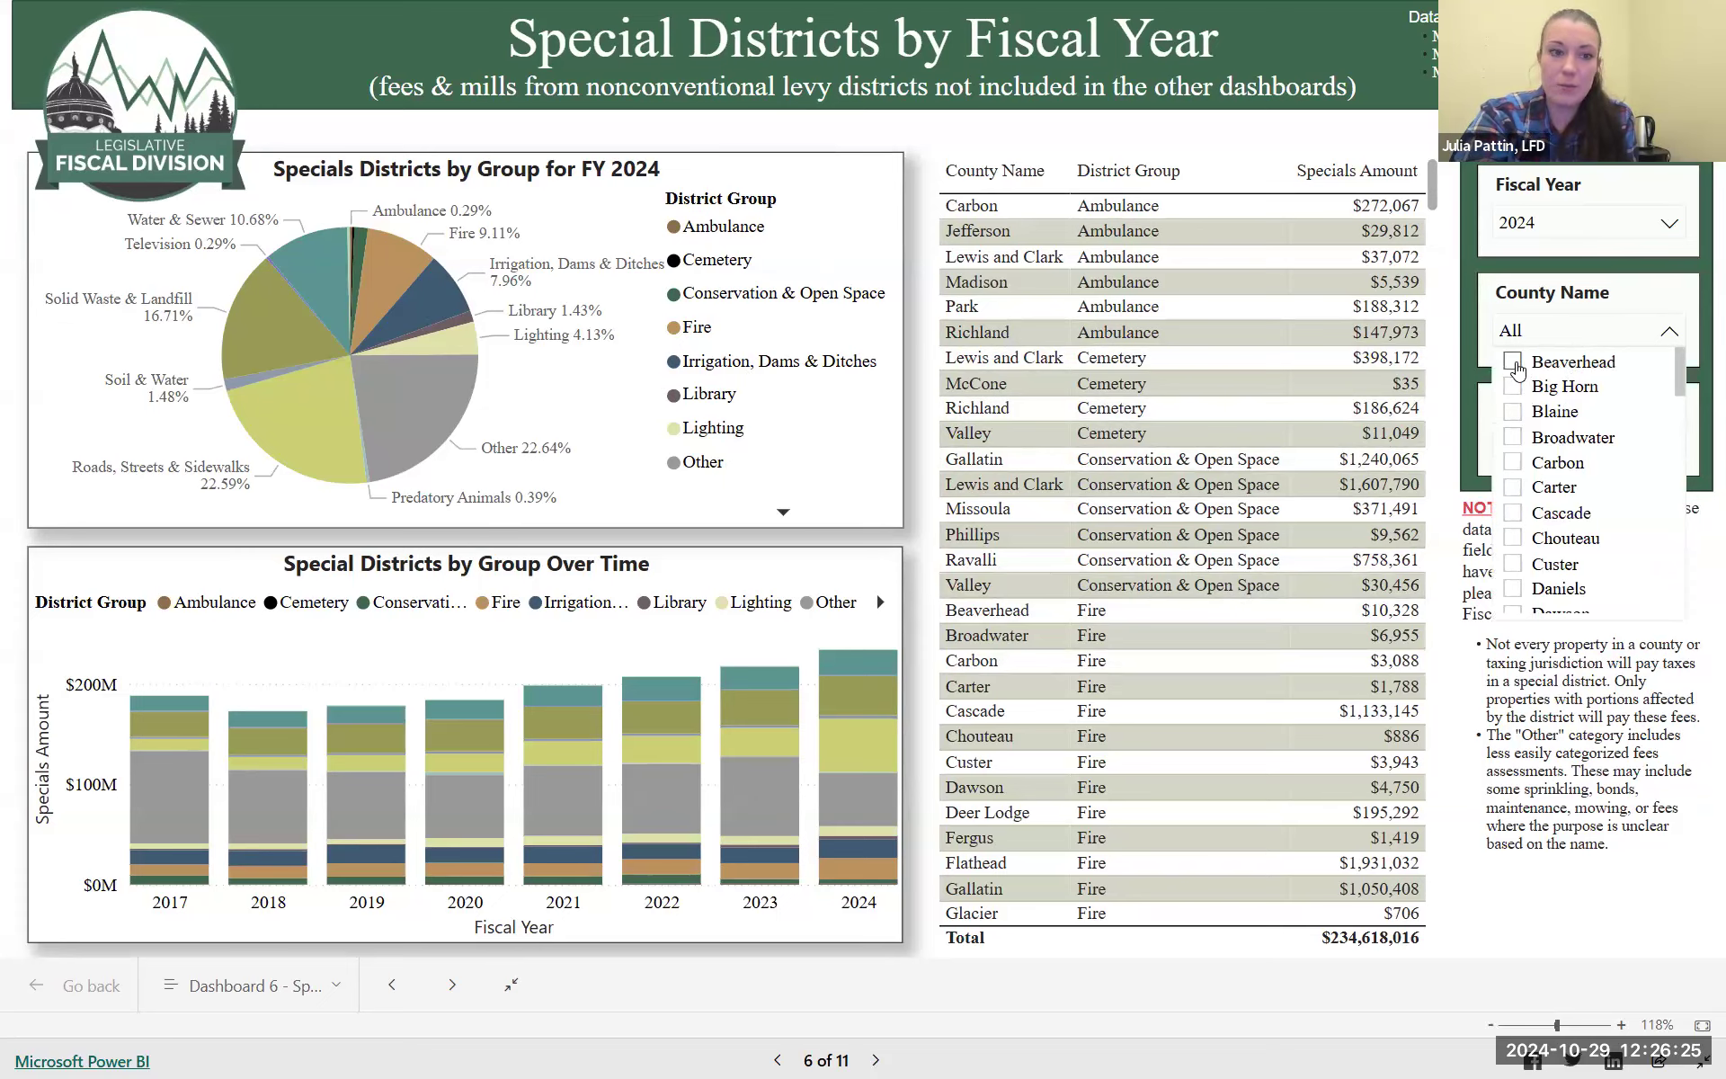
click(1513, 363)
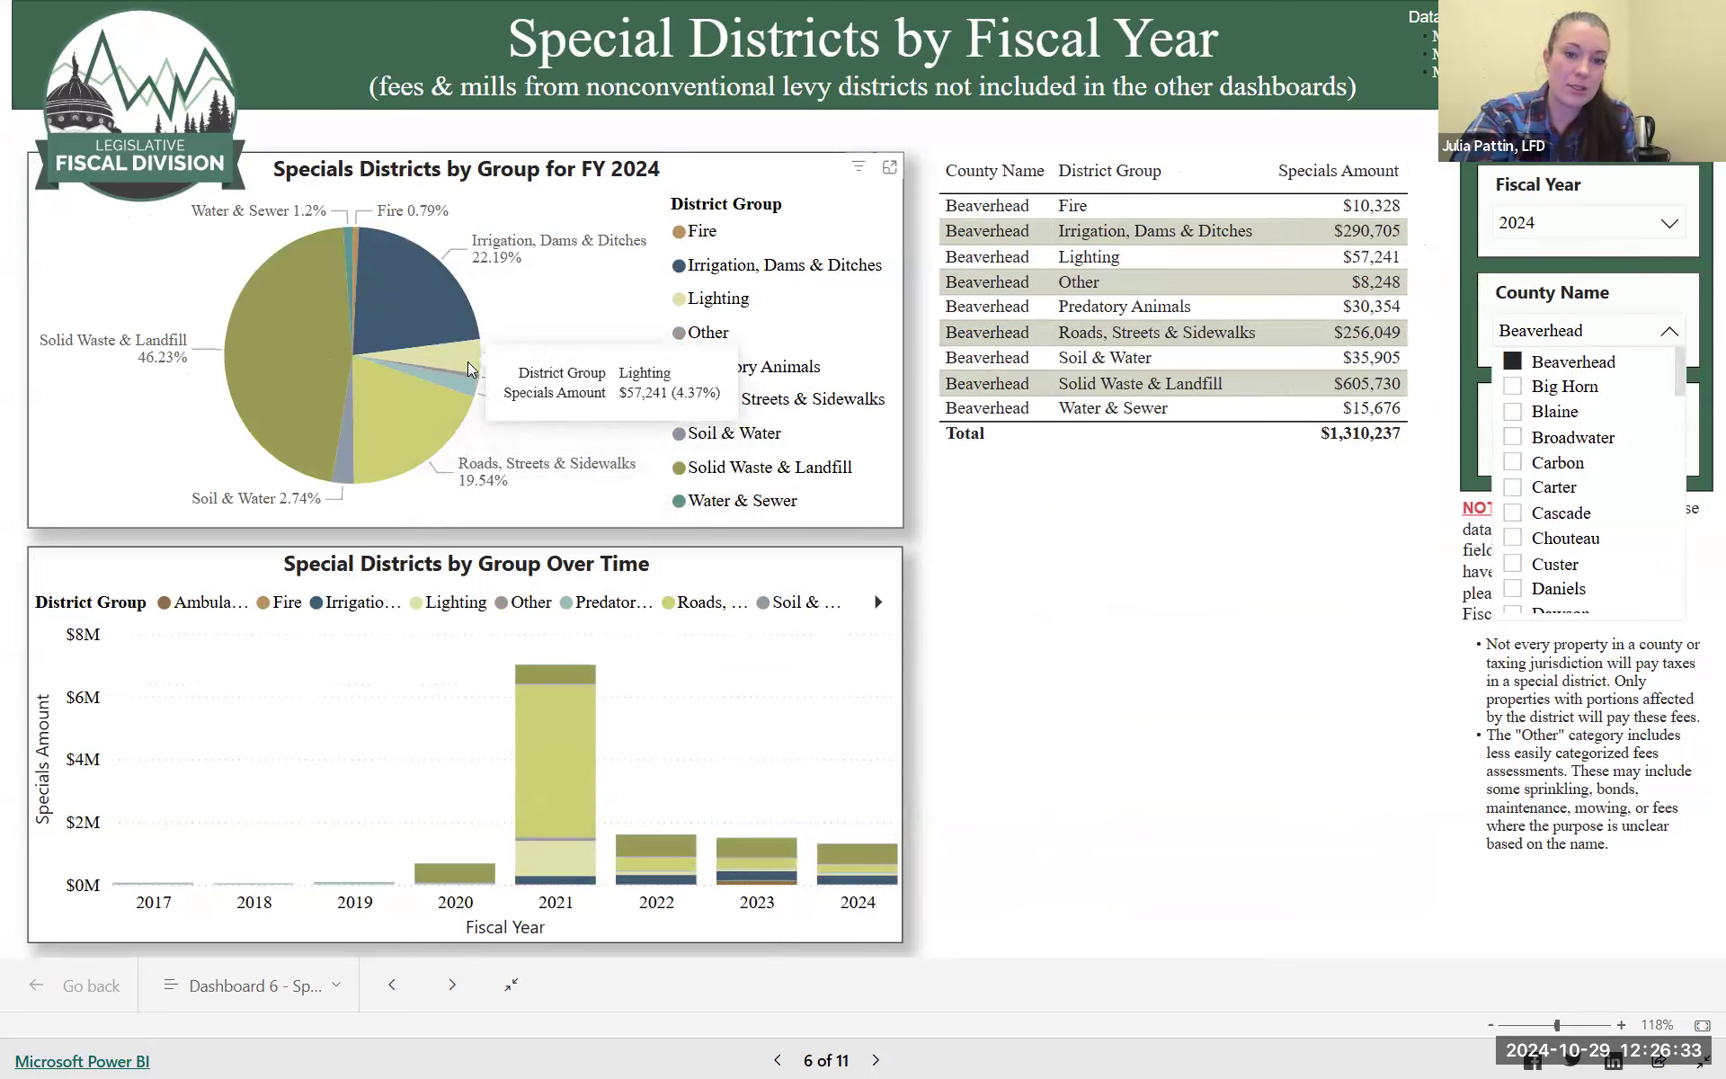
scroll(1623, 488, down, 6)
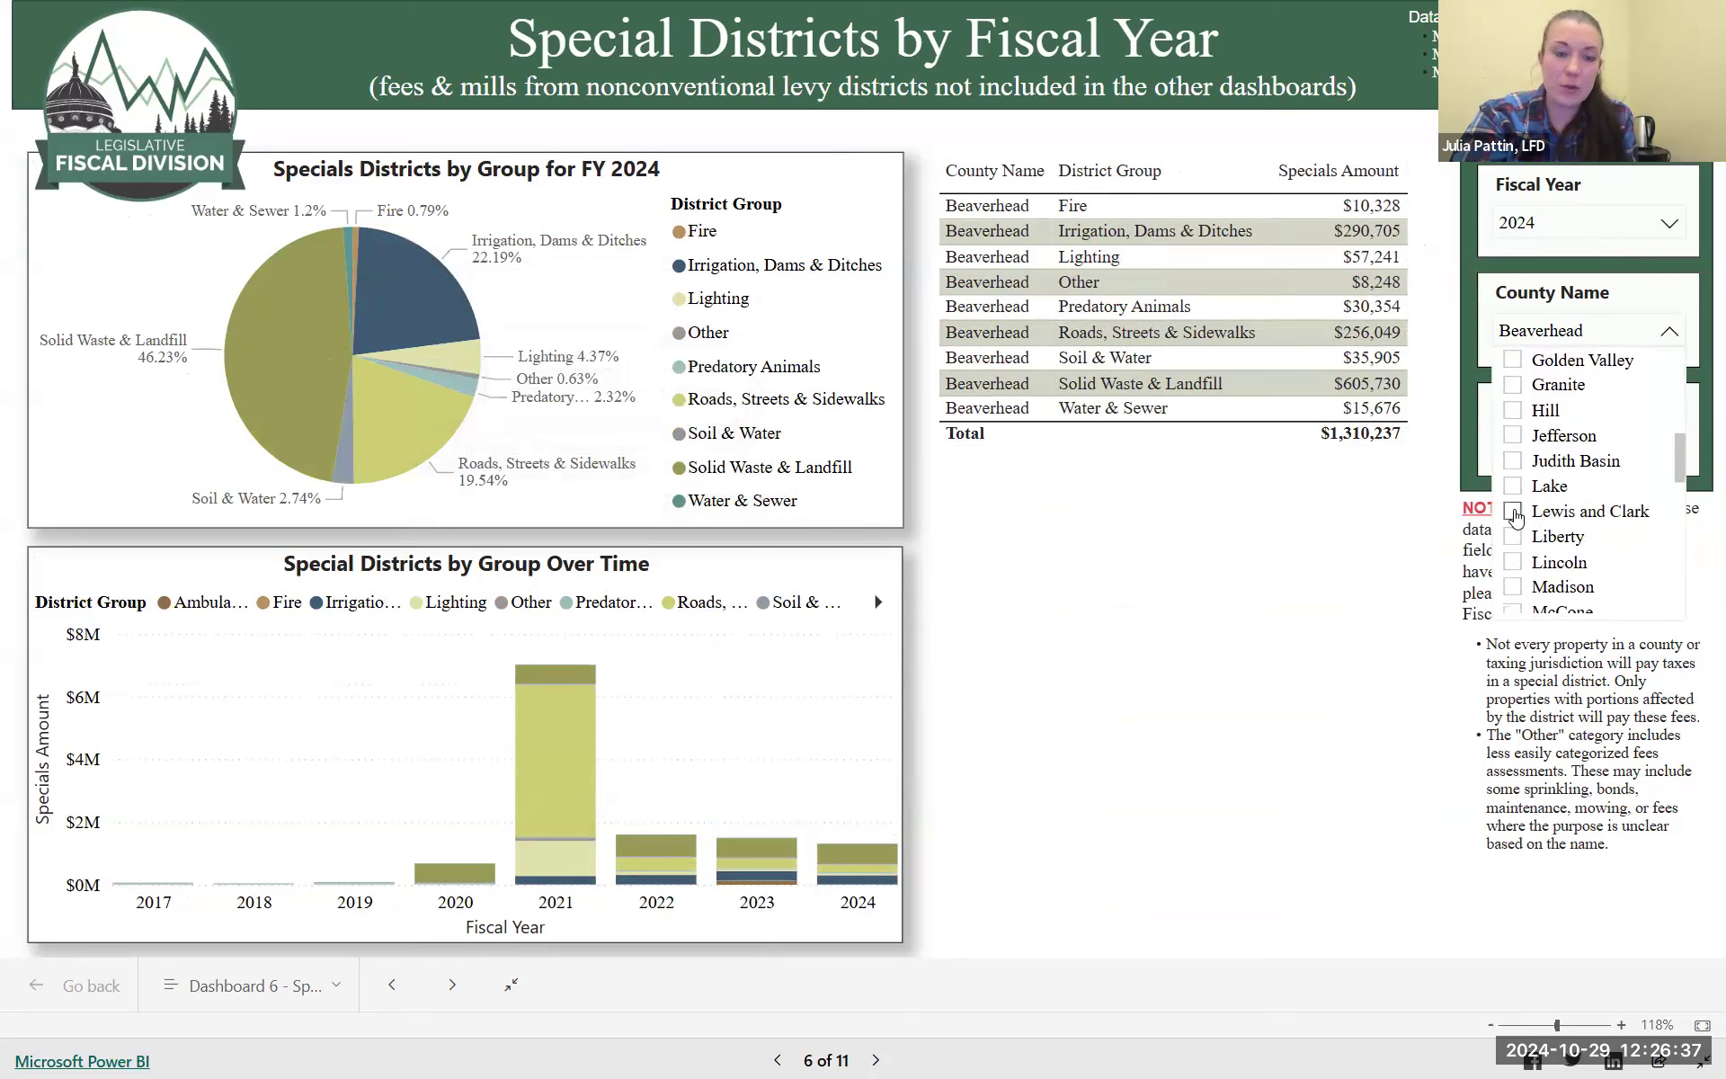
click(1534, 512)
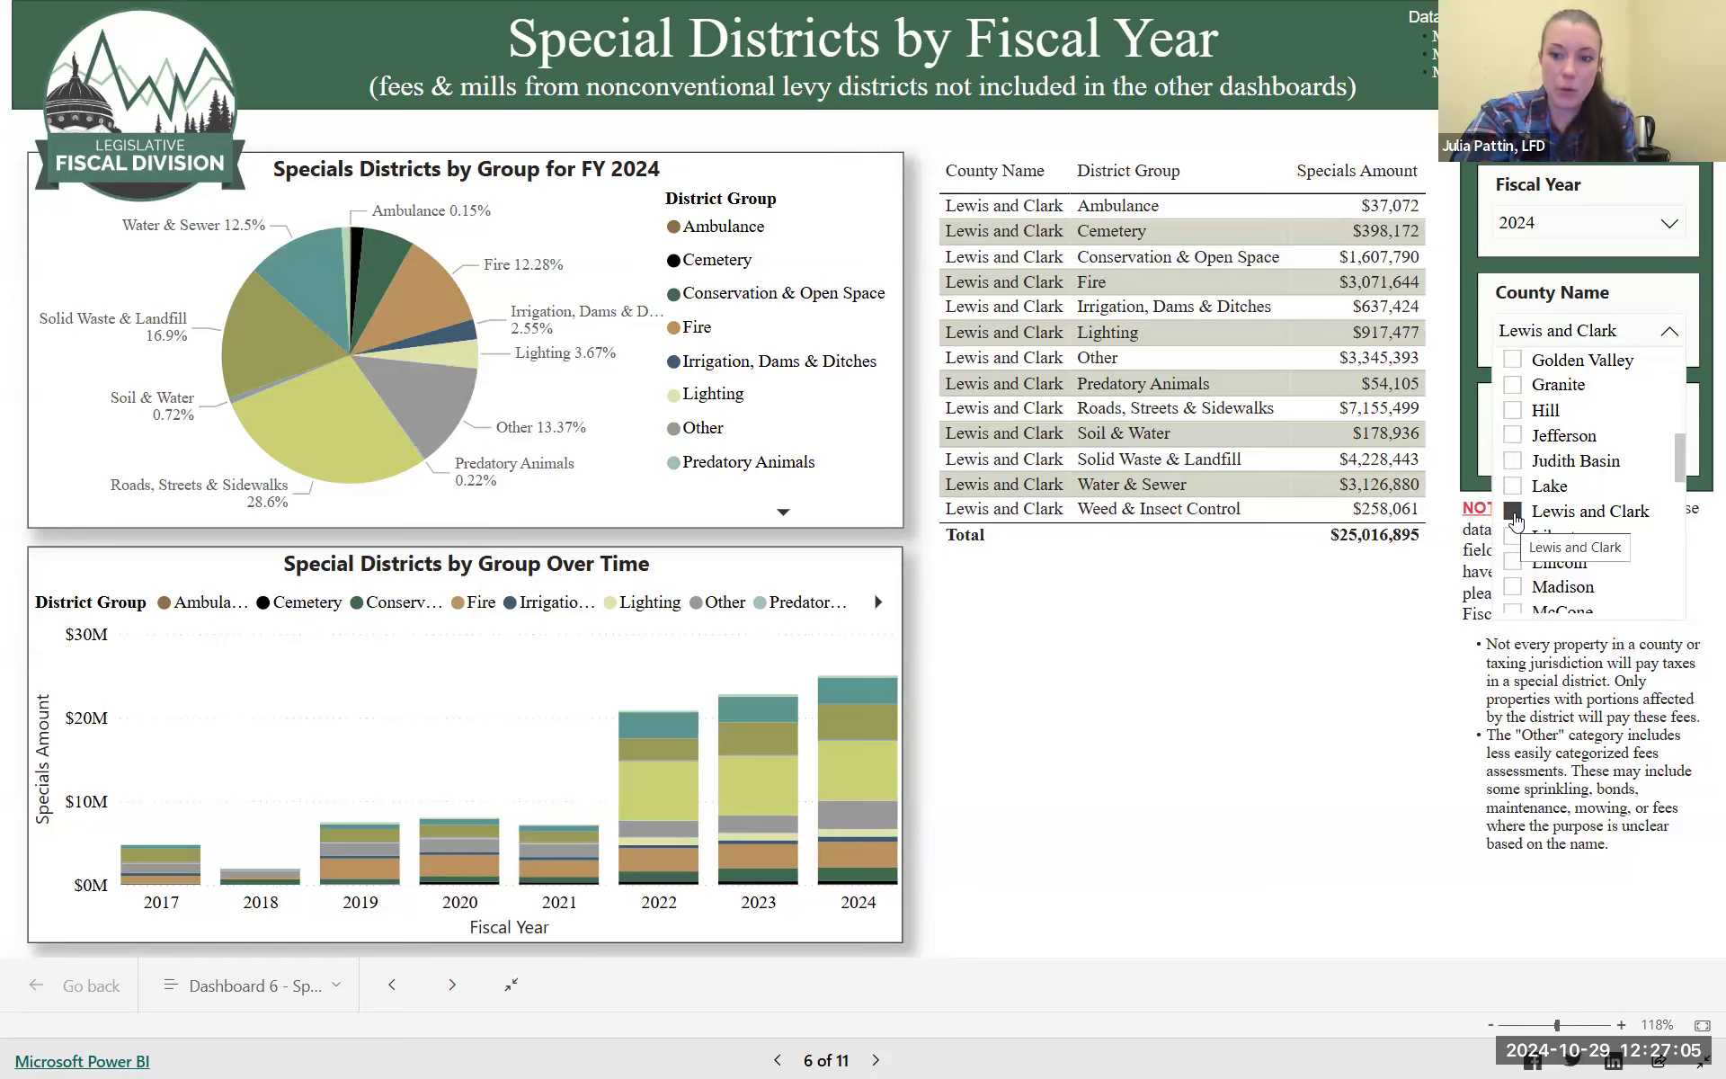
click(1514, 512)
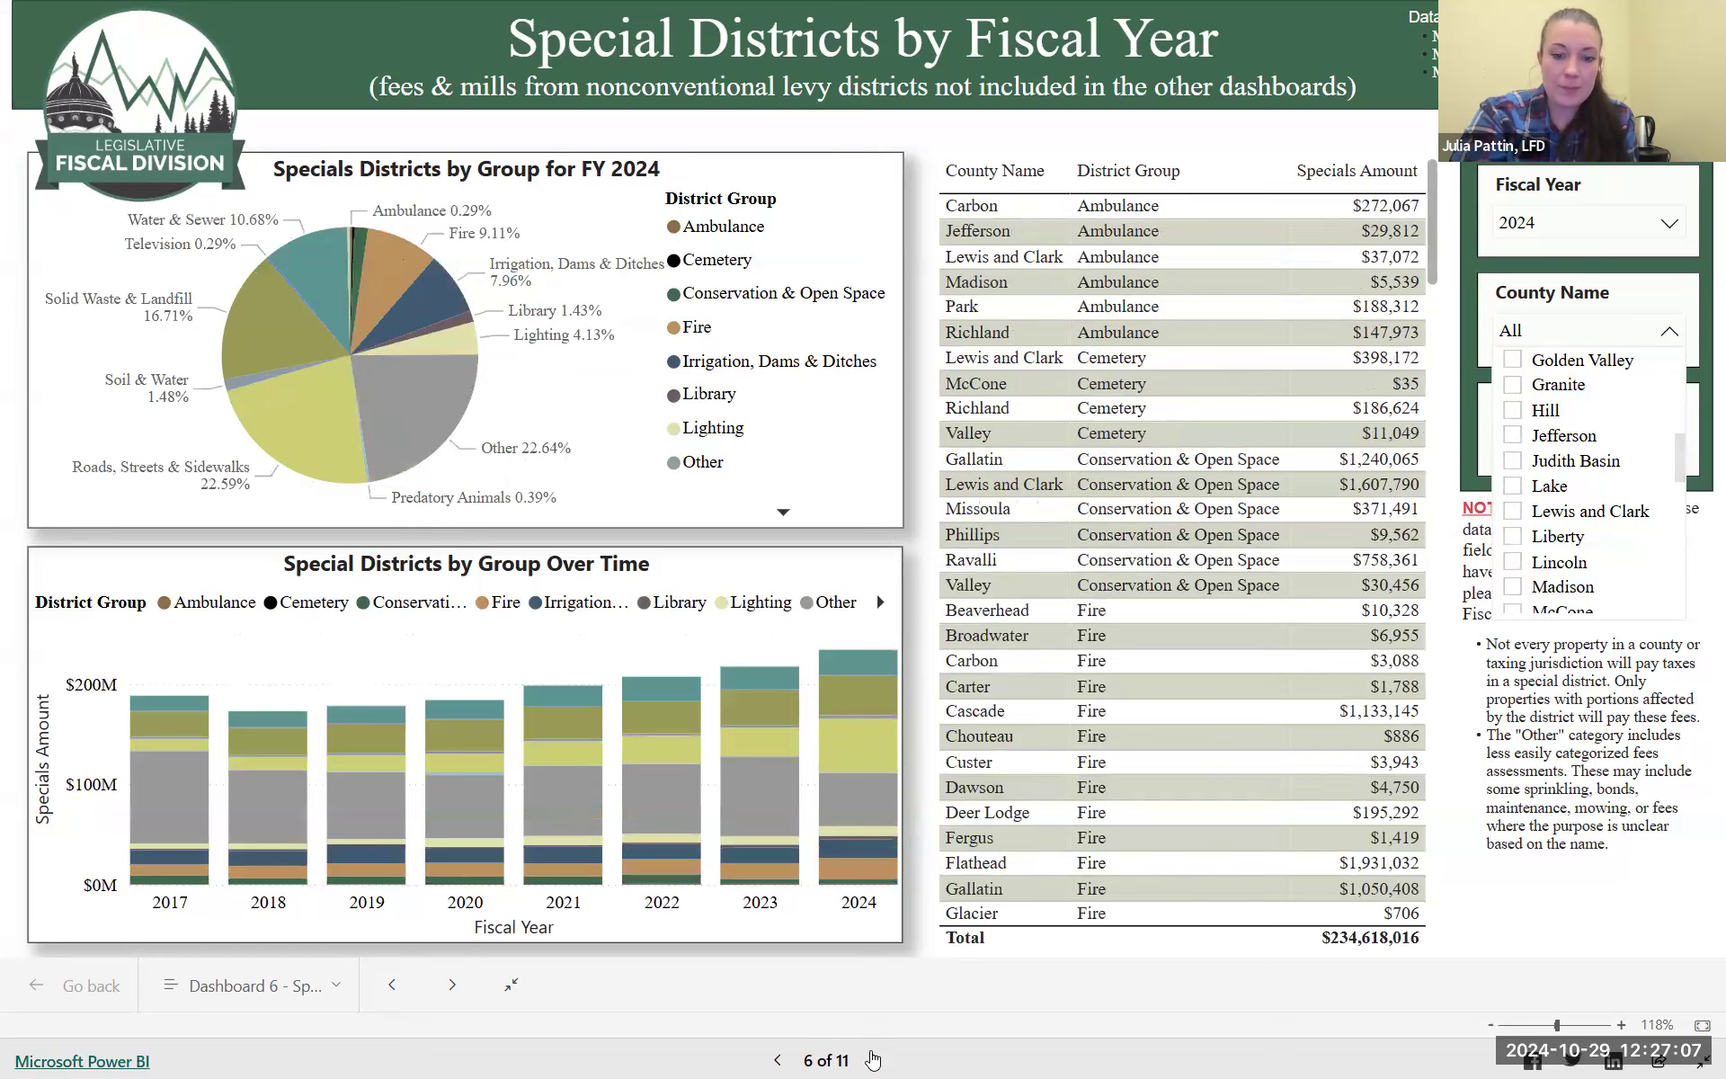
- Look over the Property Taxes Per Capita dashboards for counties and cities/towns, ending on the counties dashboard
click(872, 1060)
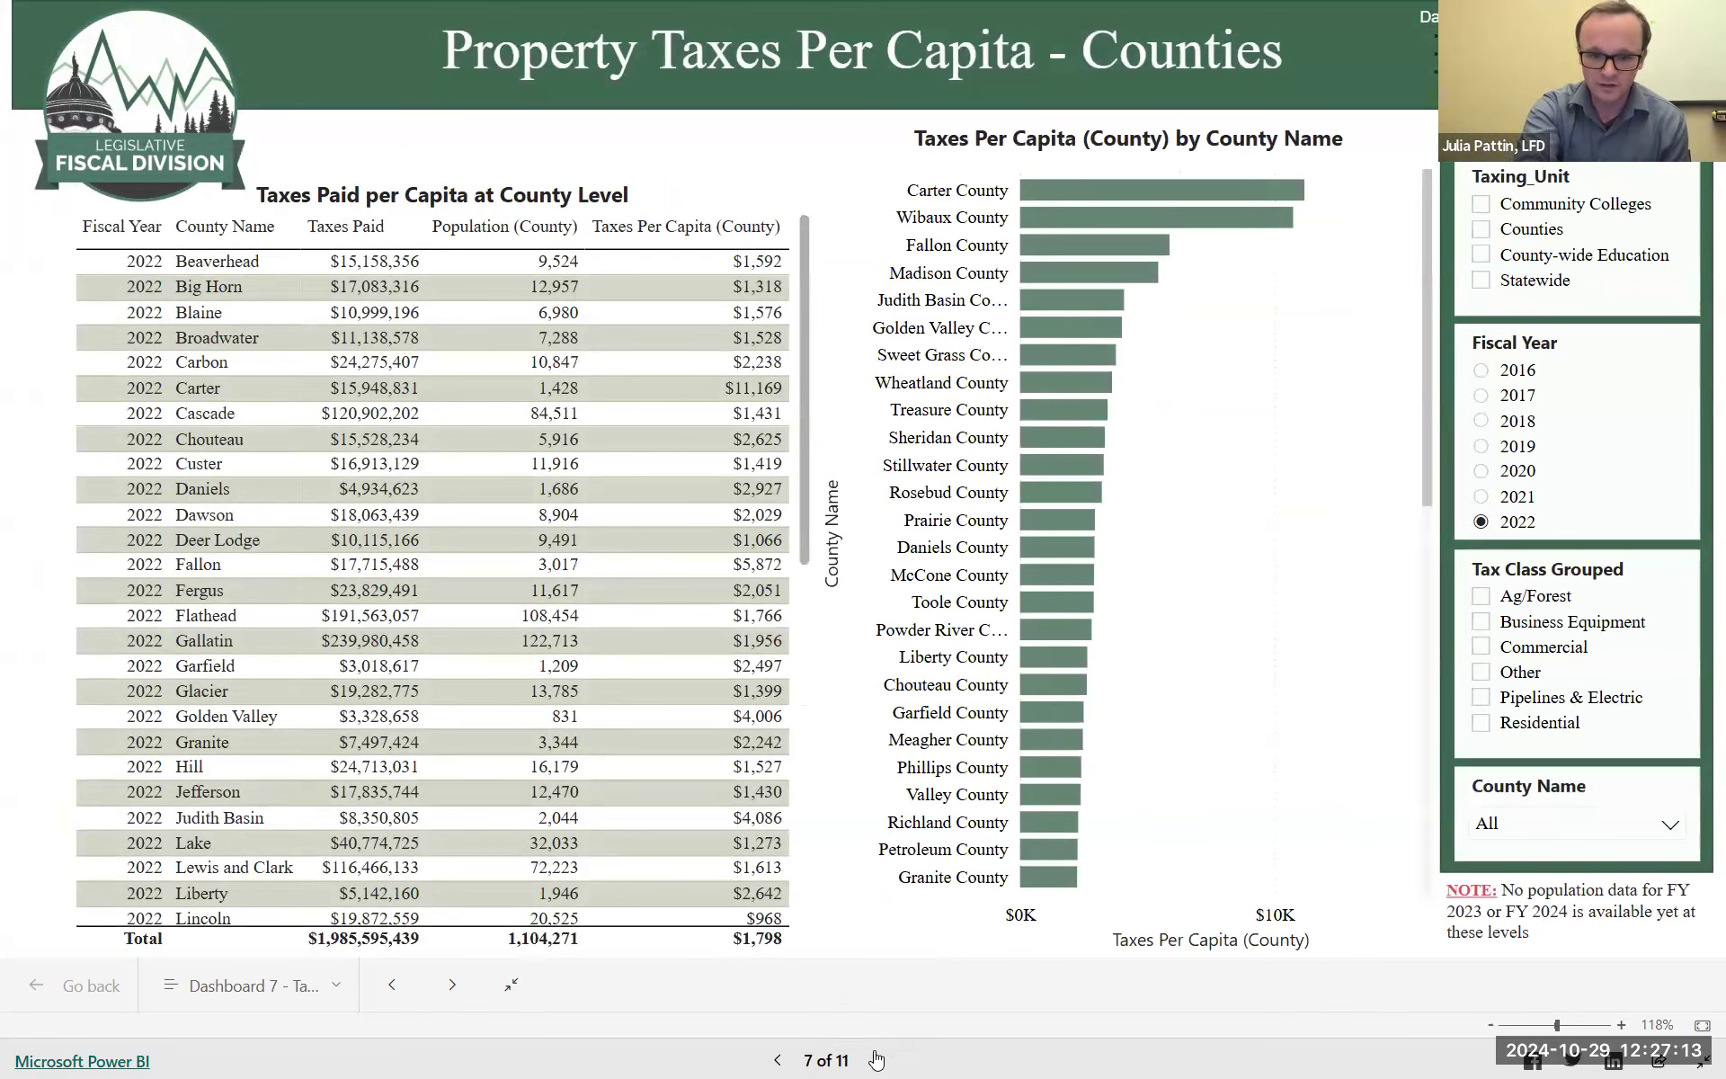
click(876, 1060)
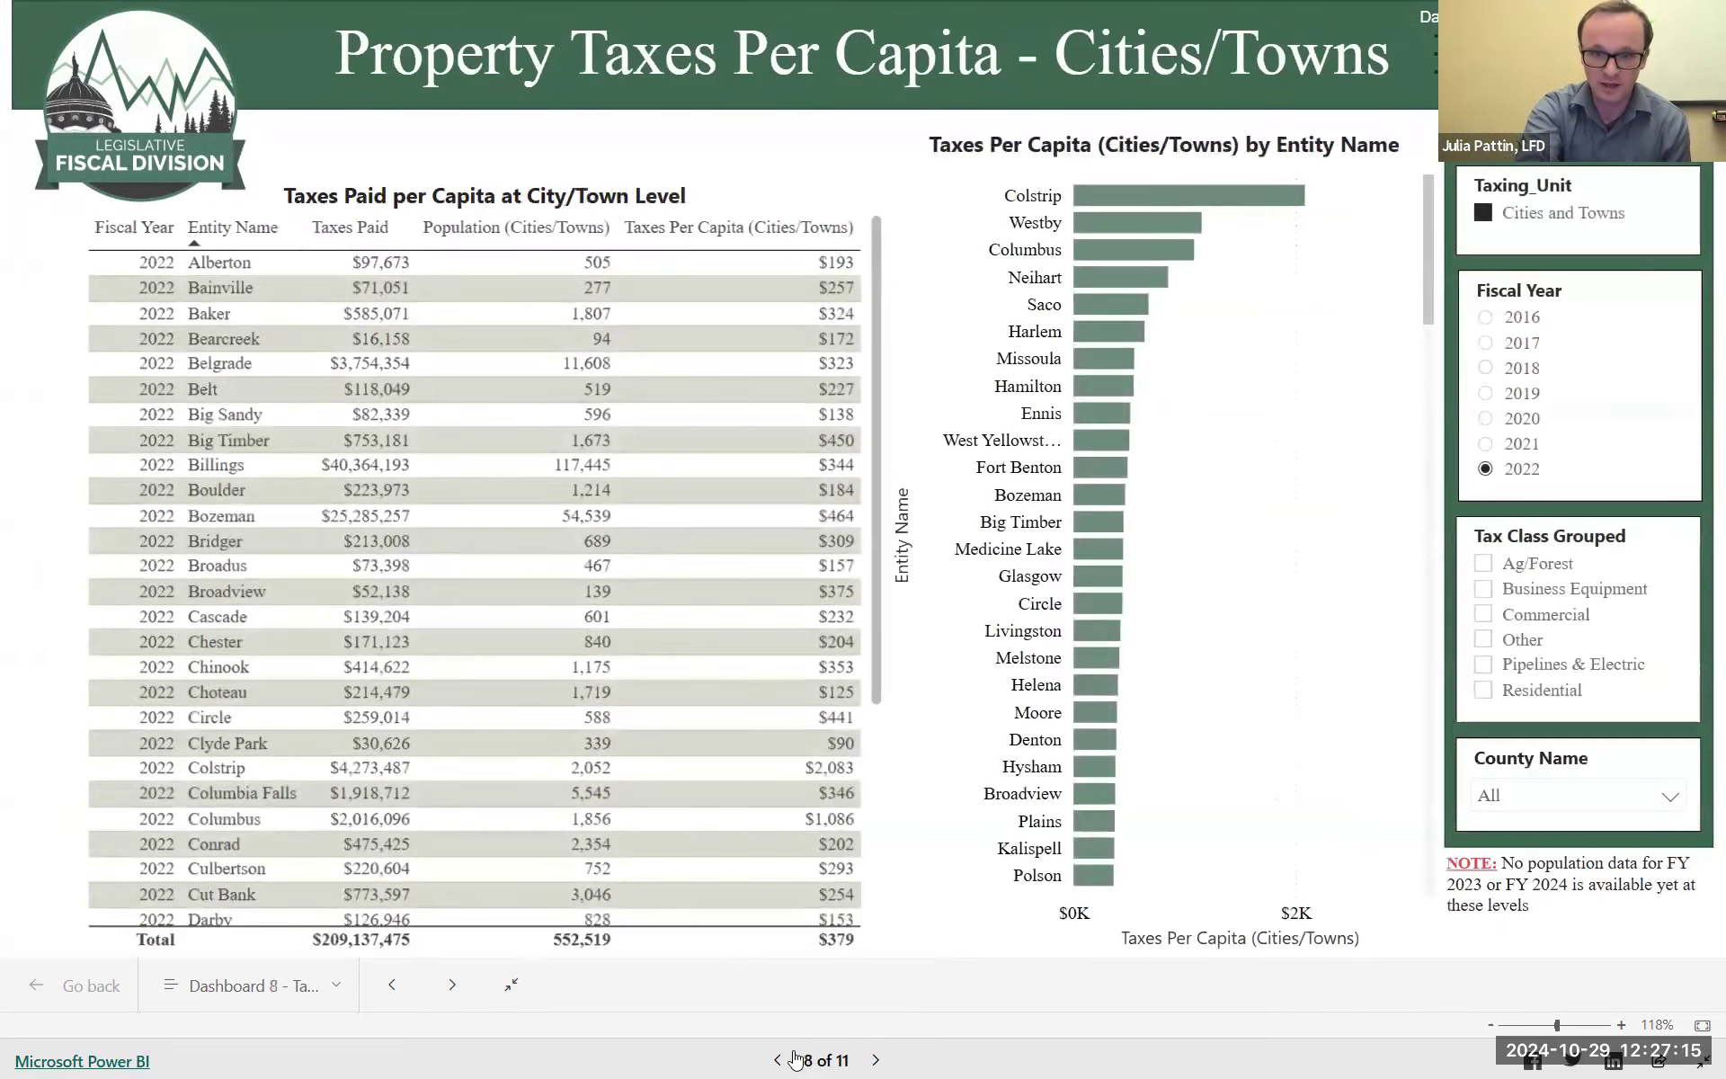
click(778, 1059)
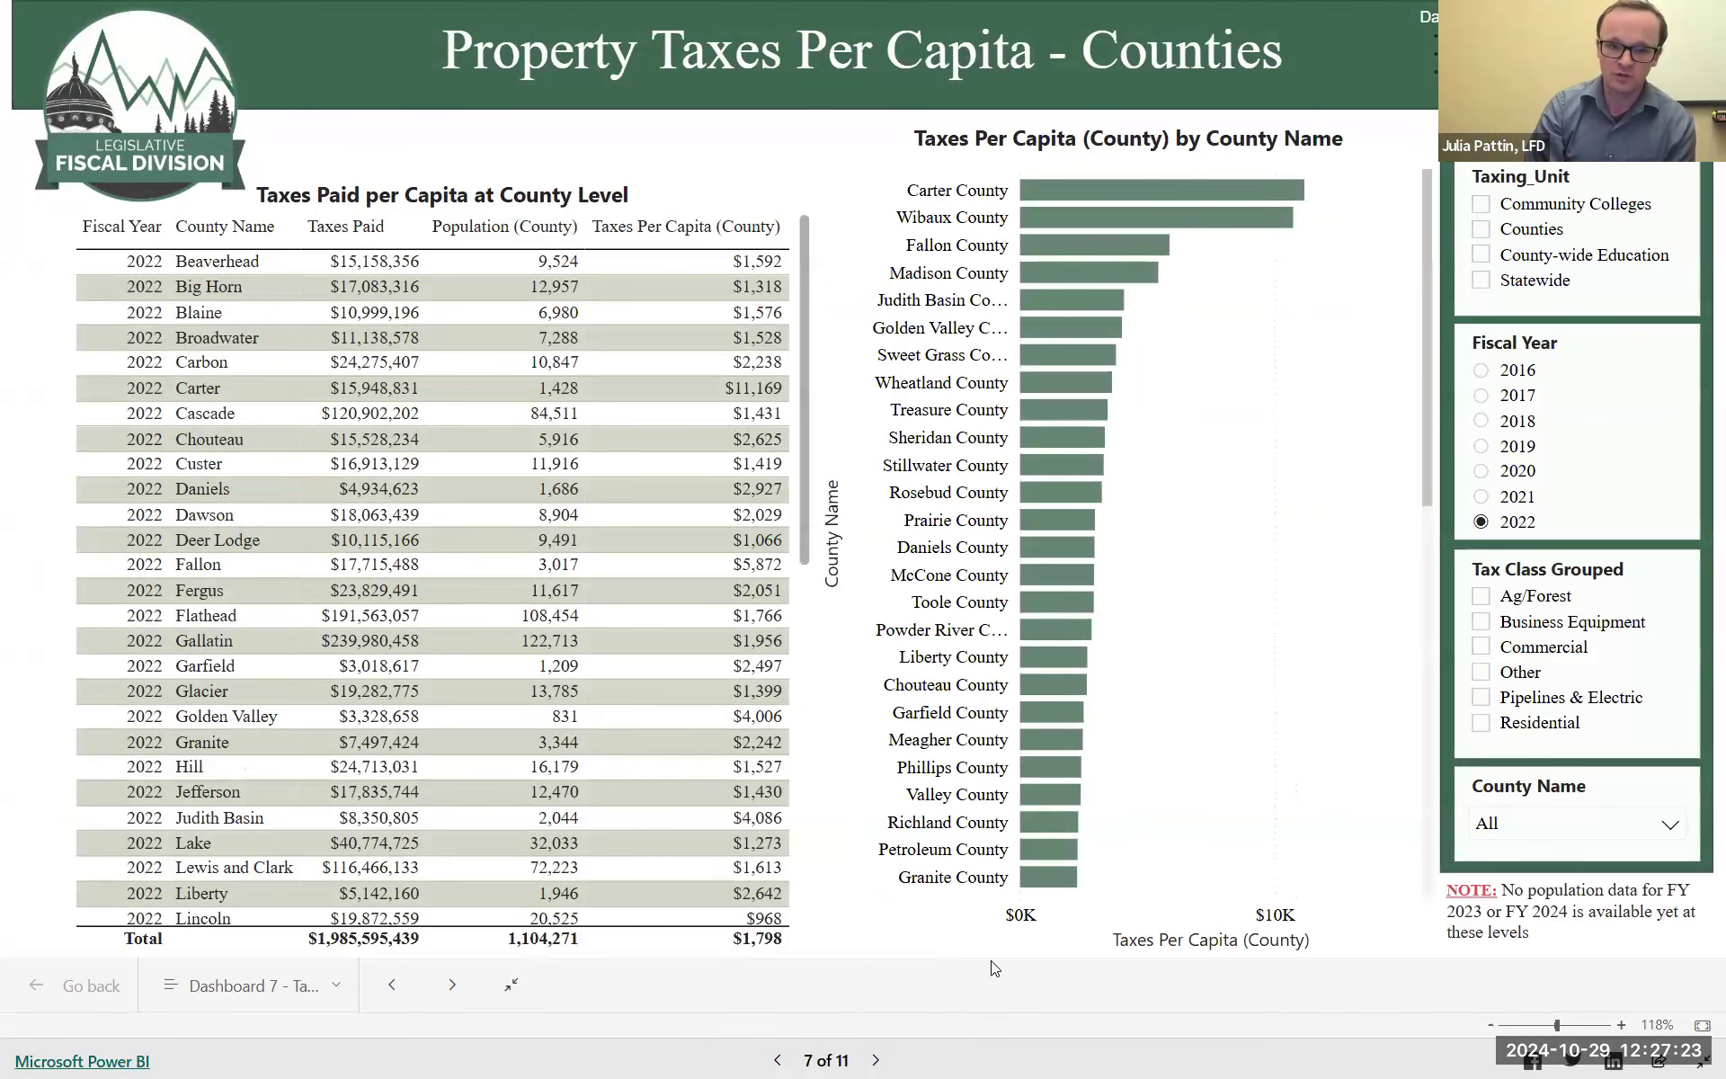
click(877, 1060)
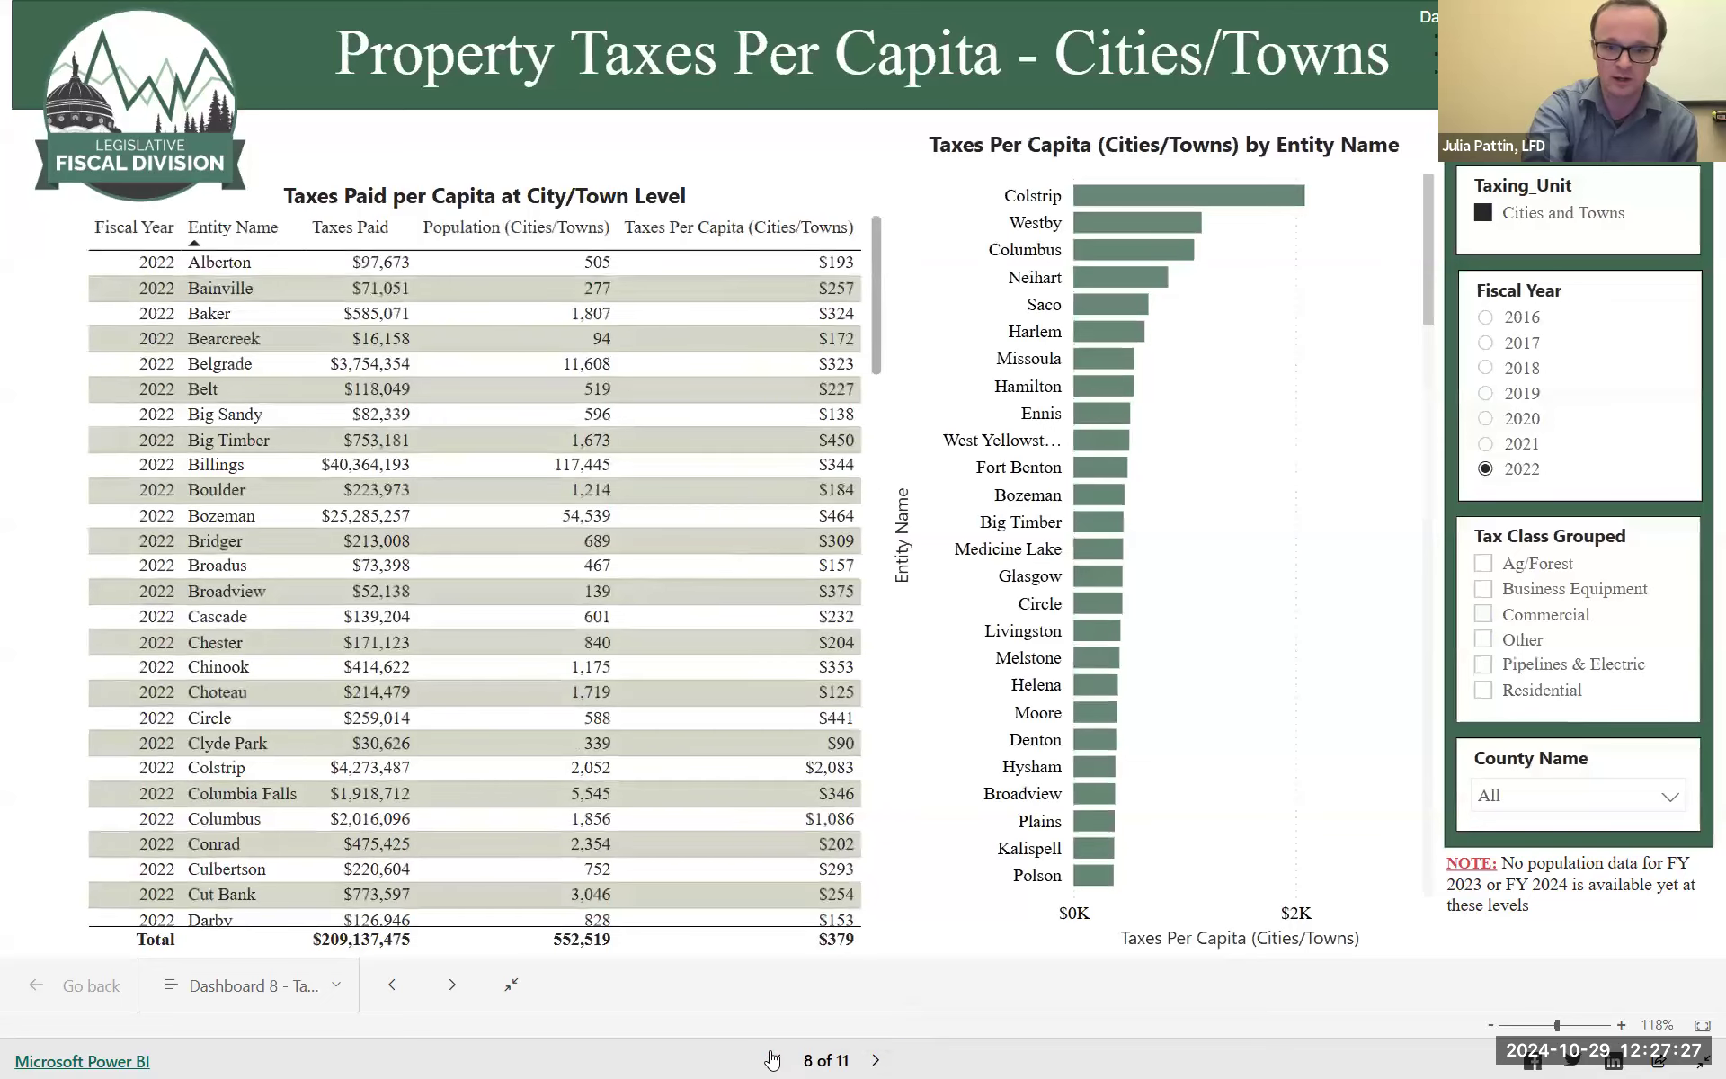
click(773, 1060)
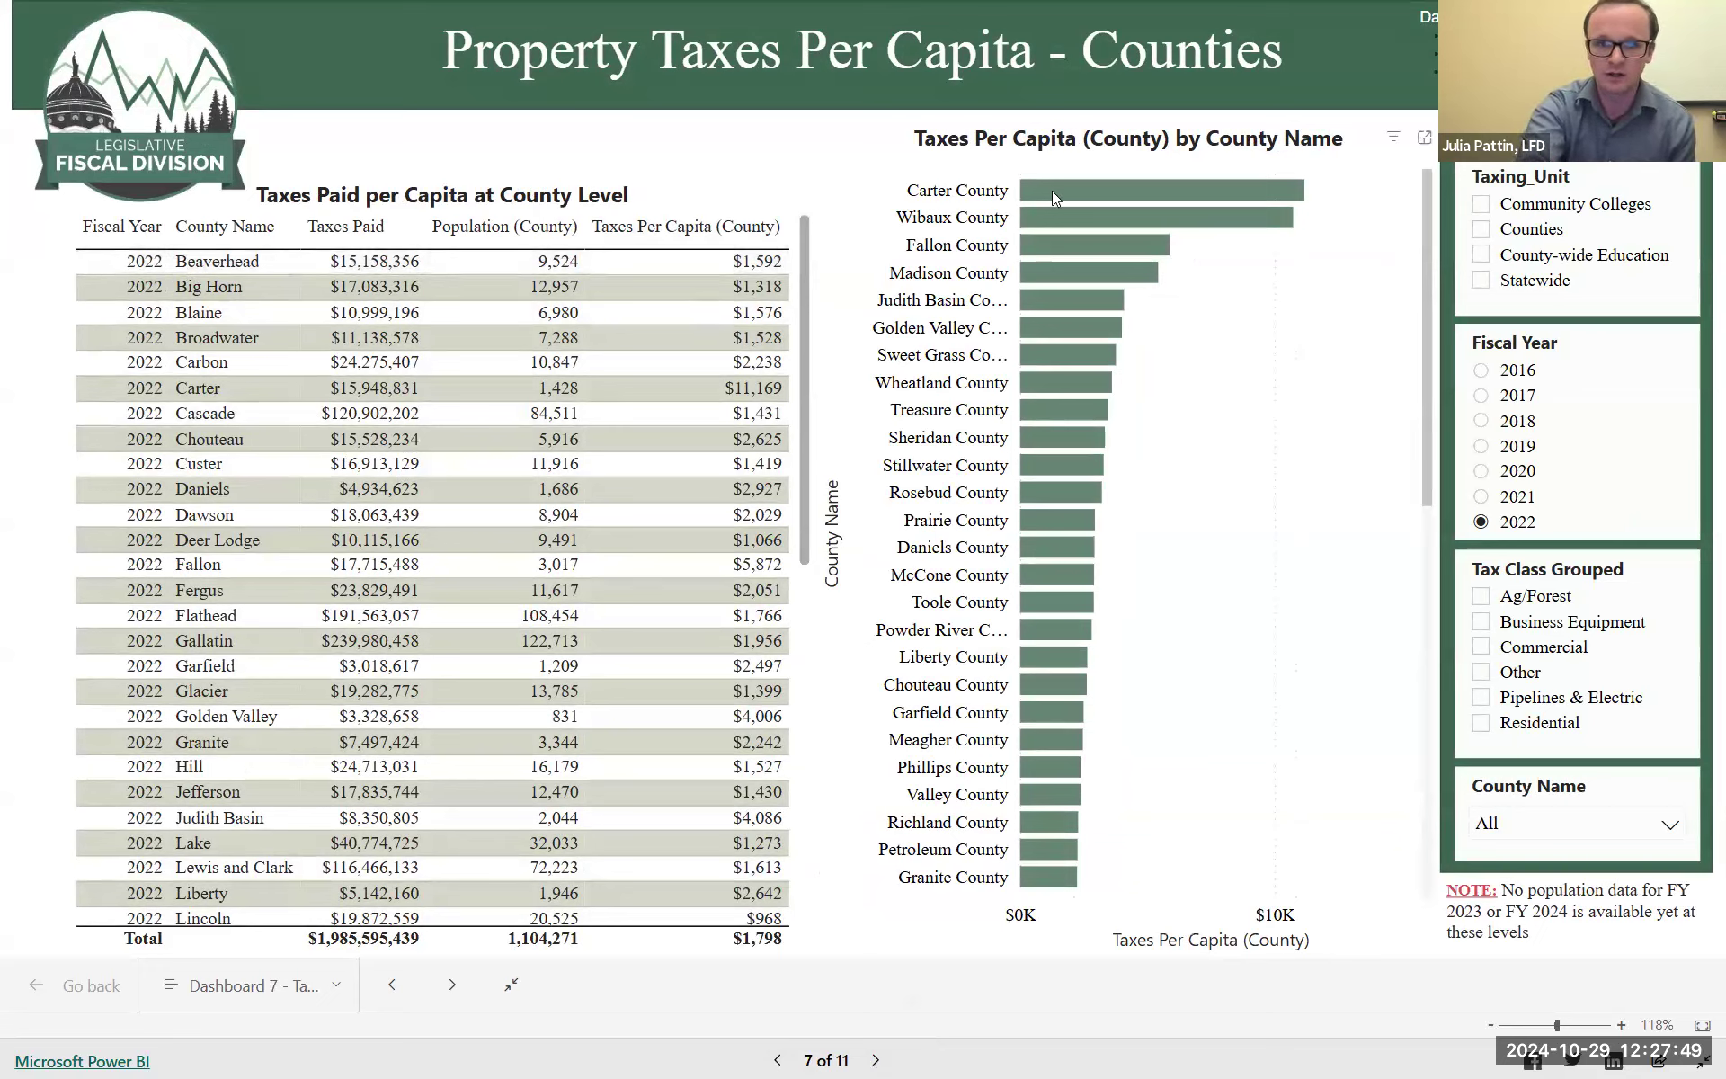
mouse_move(1058, 218)
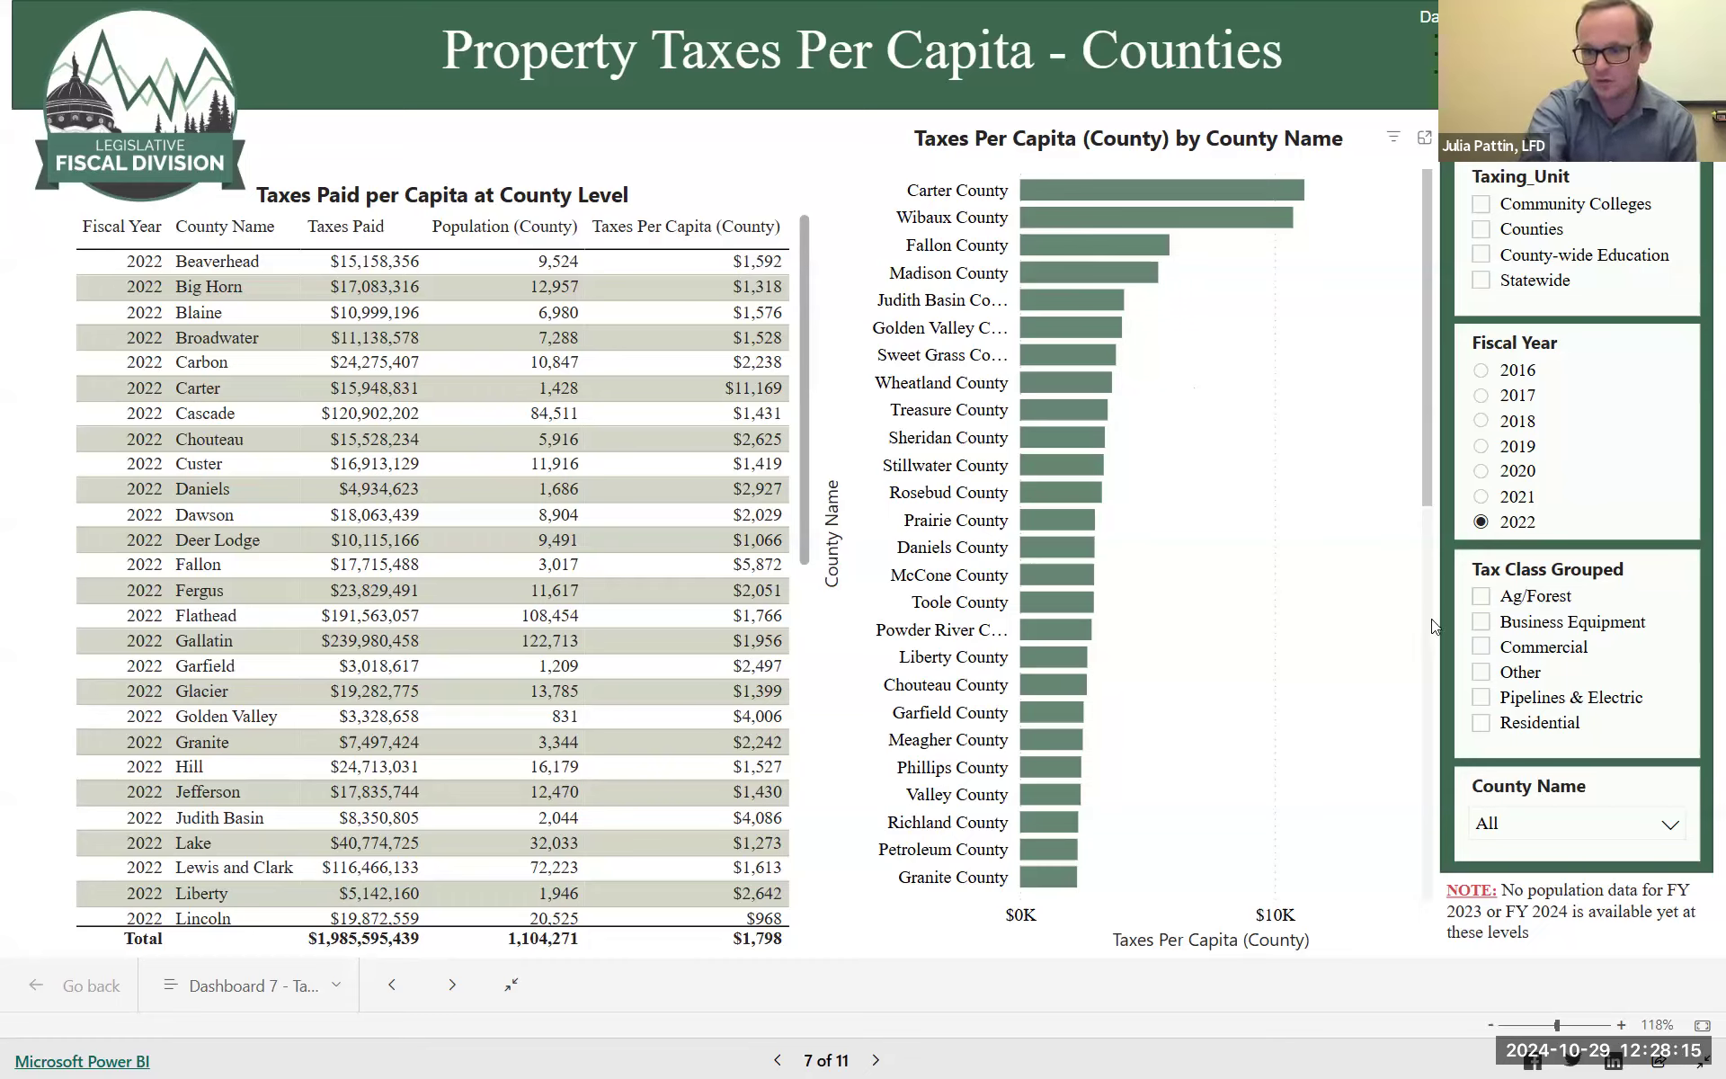
- Compare county taxes per capita for all tax classes with Residential only, examining the highest-ranked counties and leaving Residential selected
click(1482, 724)
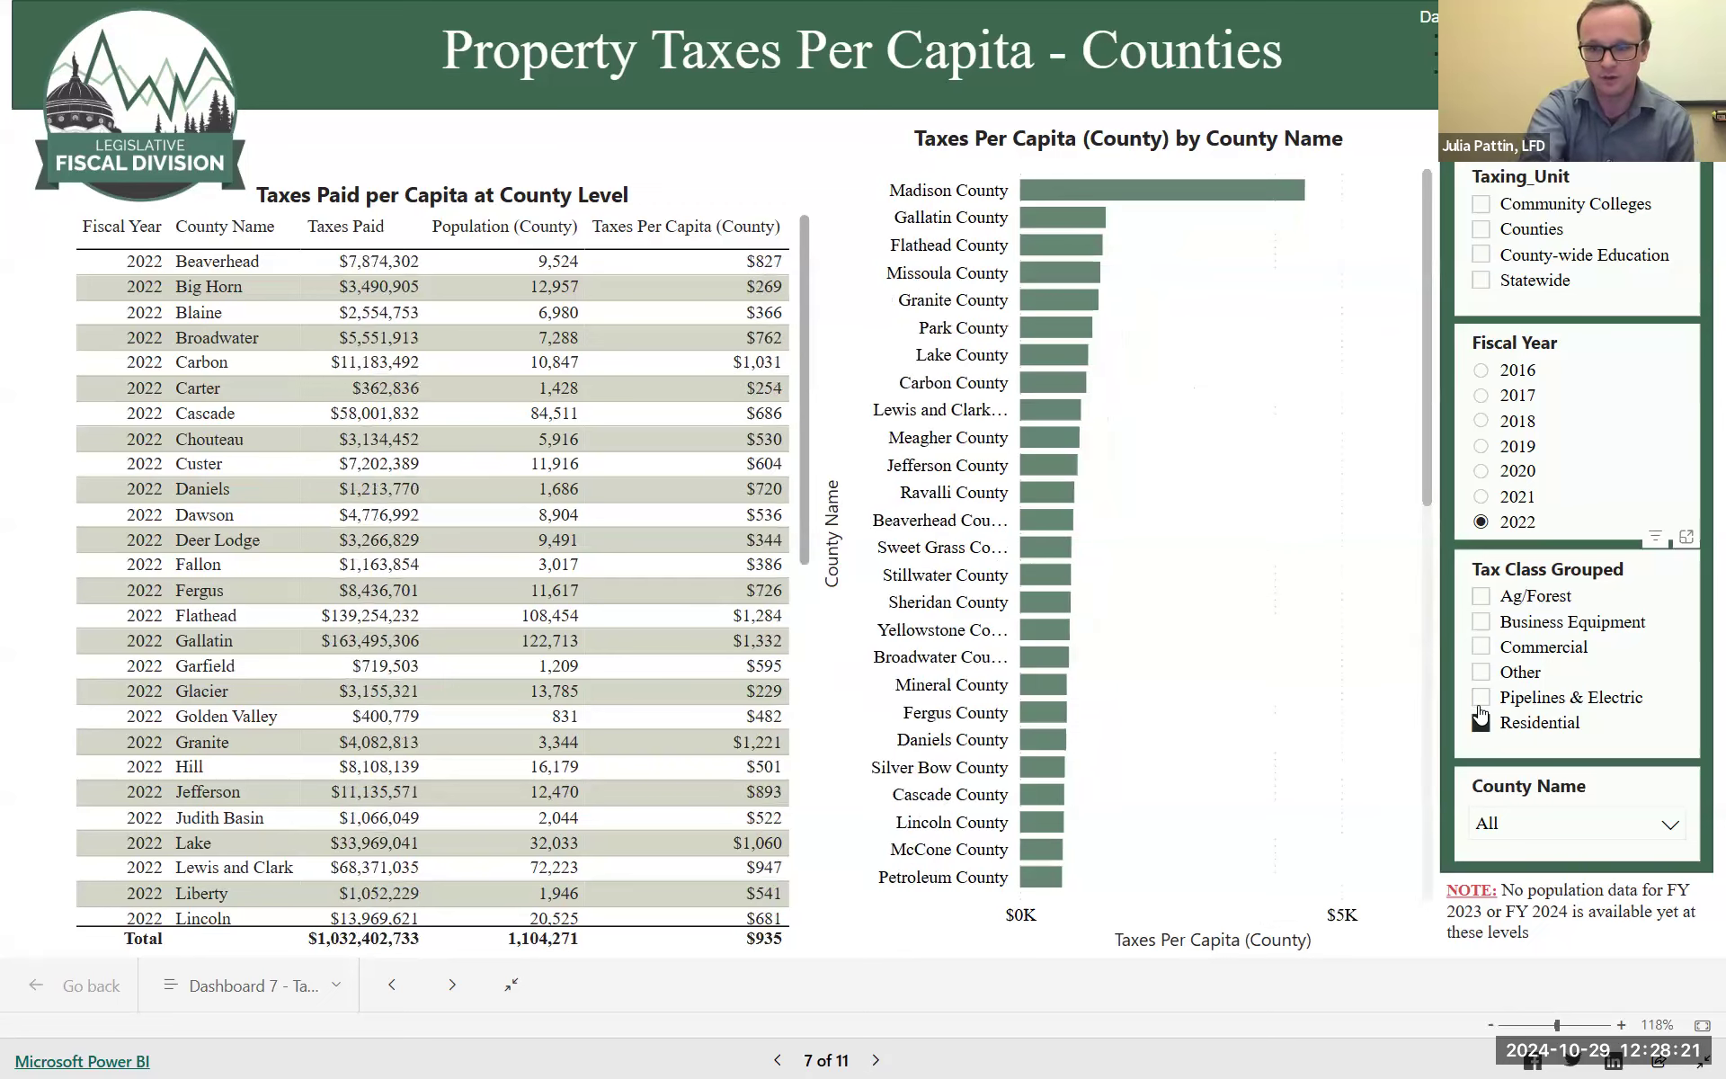
click(1480, 722)
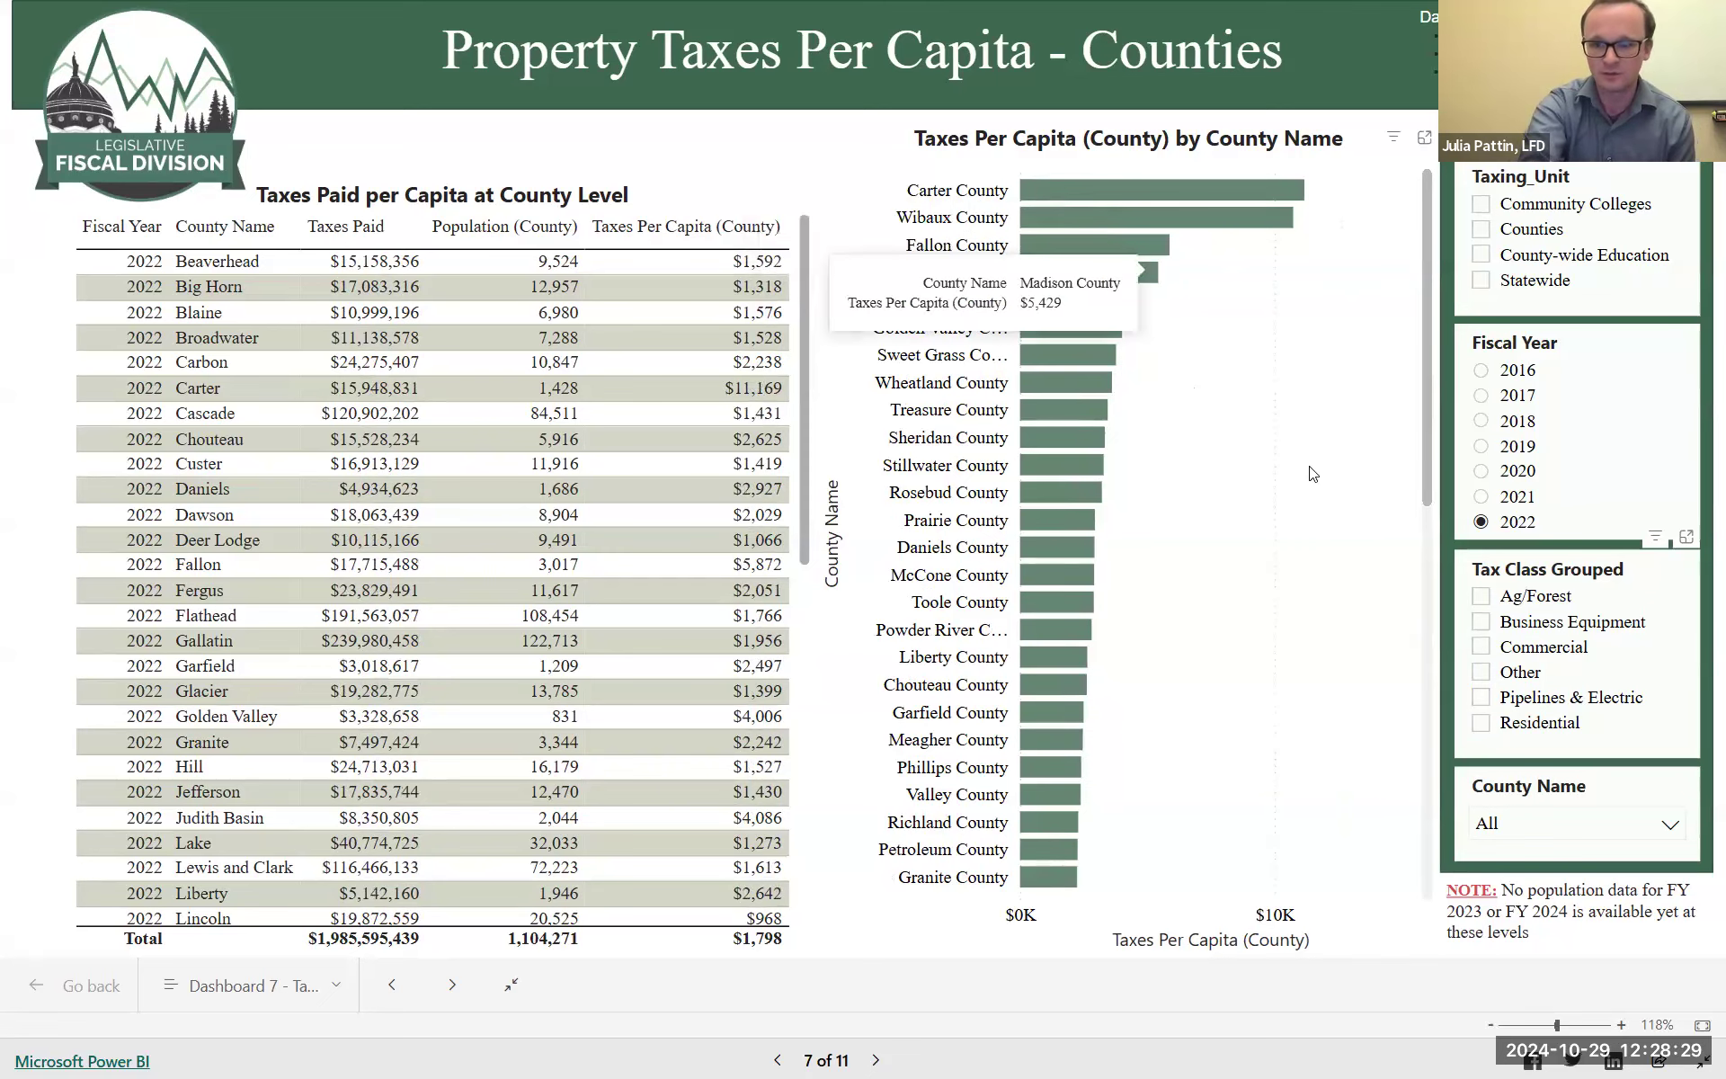
click(1479, 735)
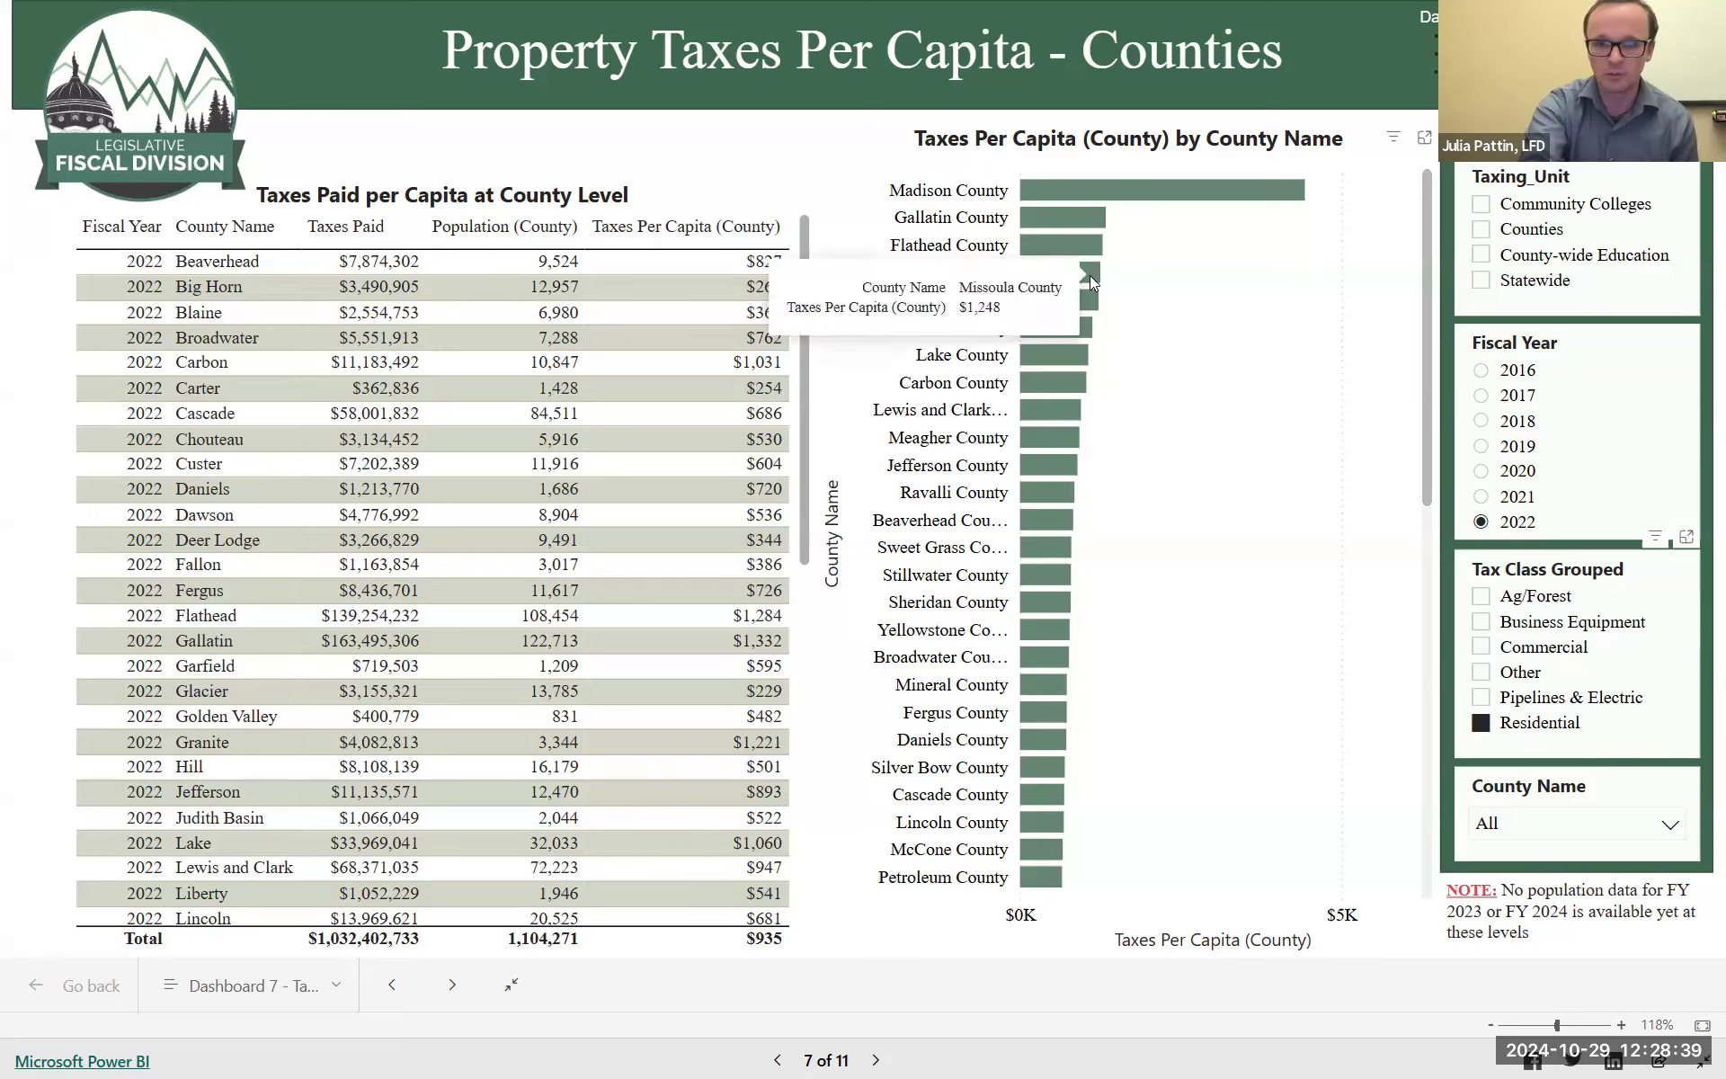
mouse_move(1085, 235)
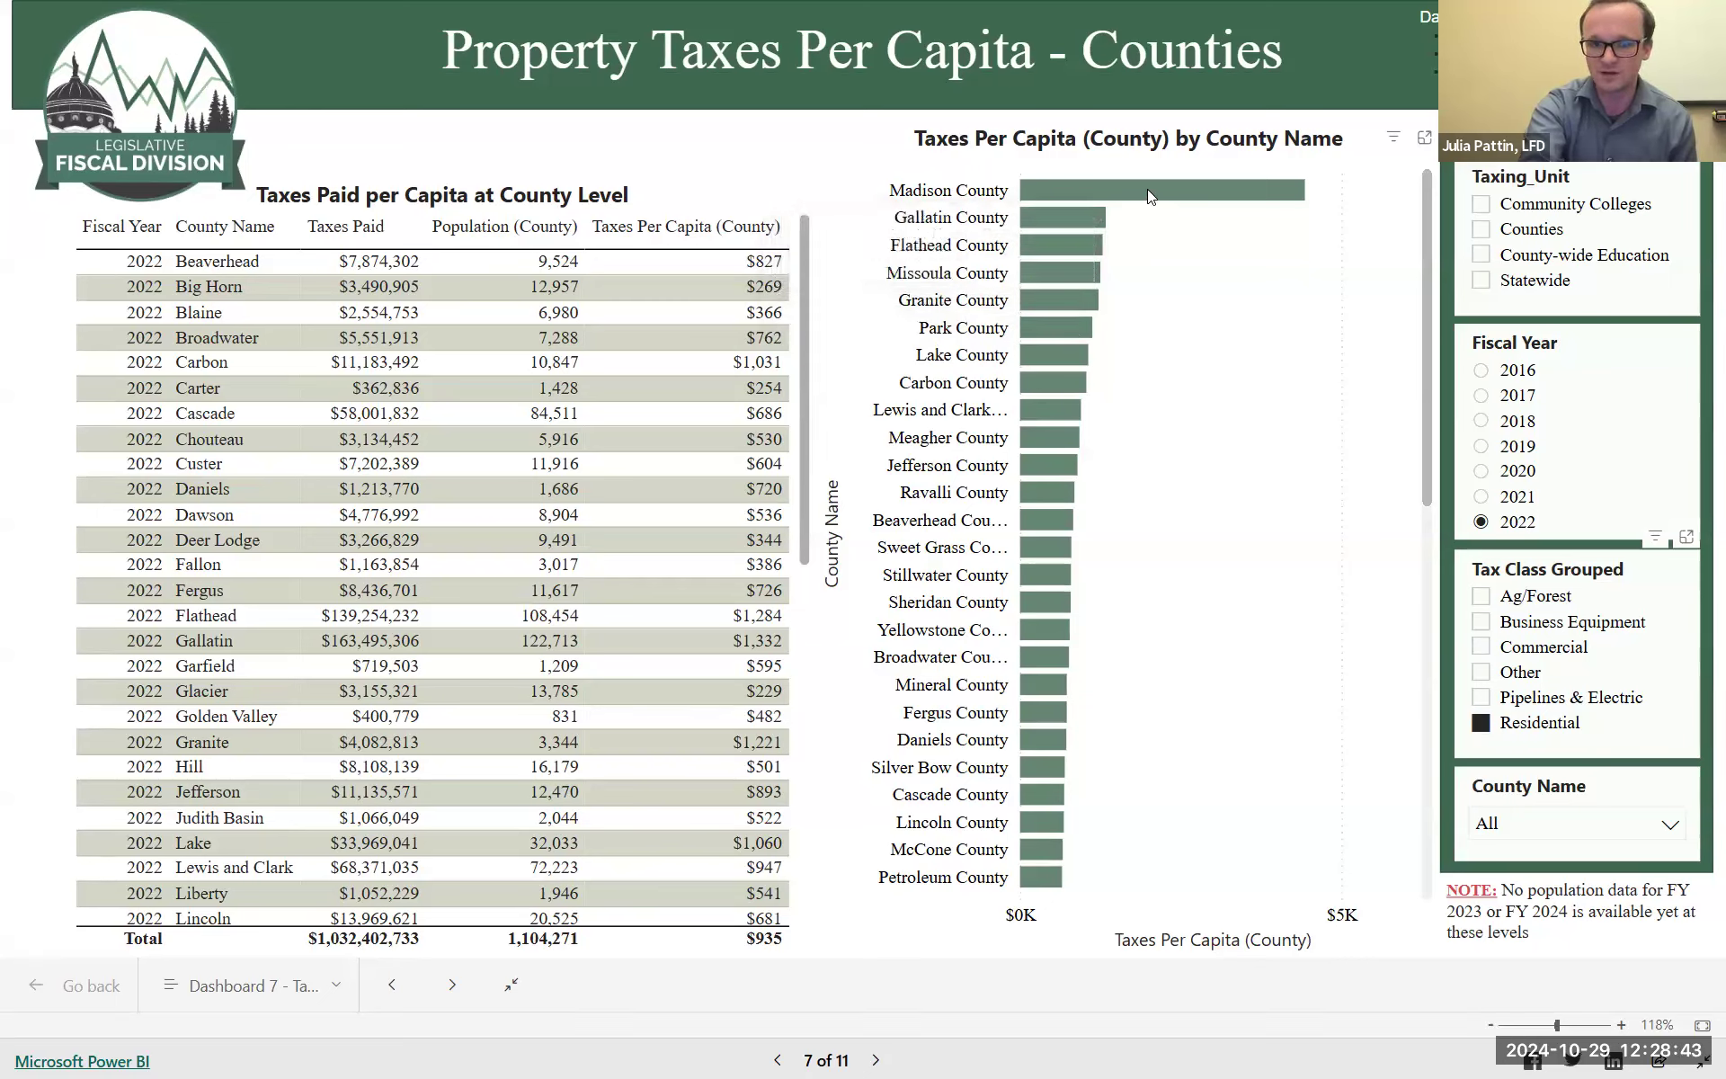
mouse_move(1147, 191)
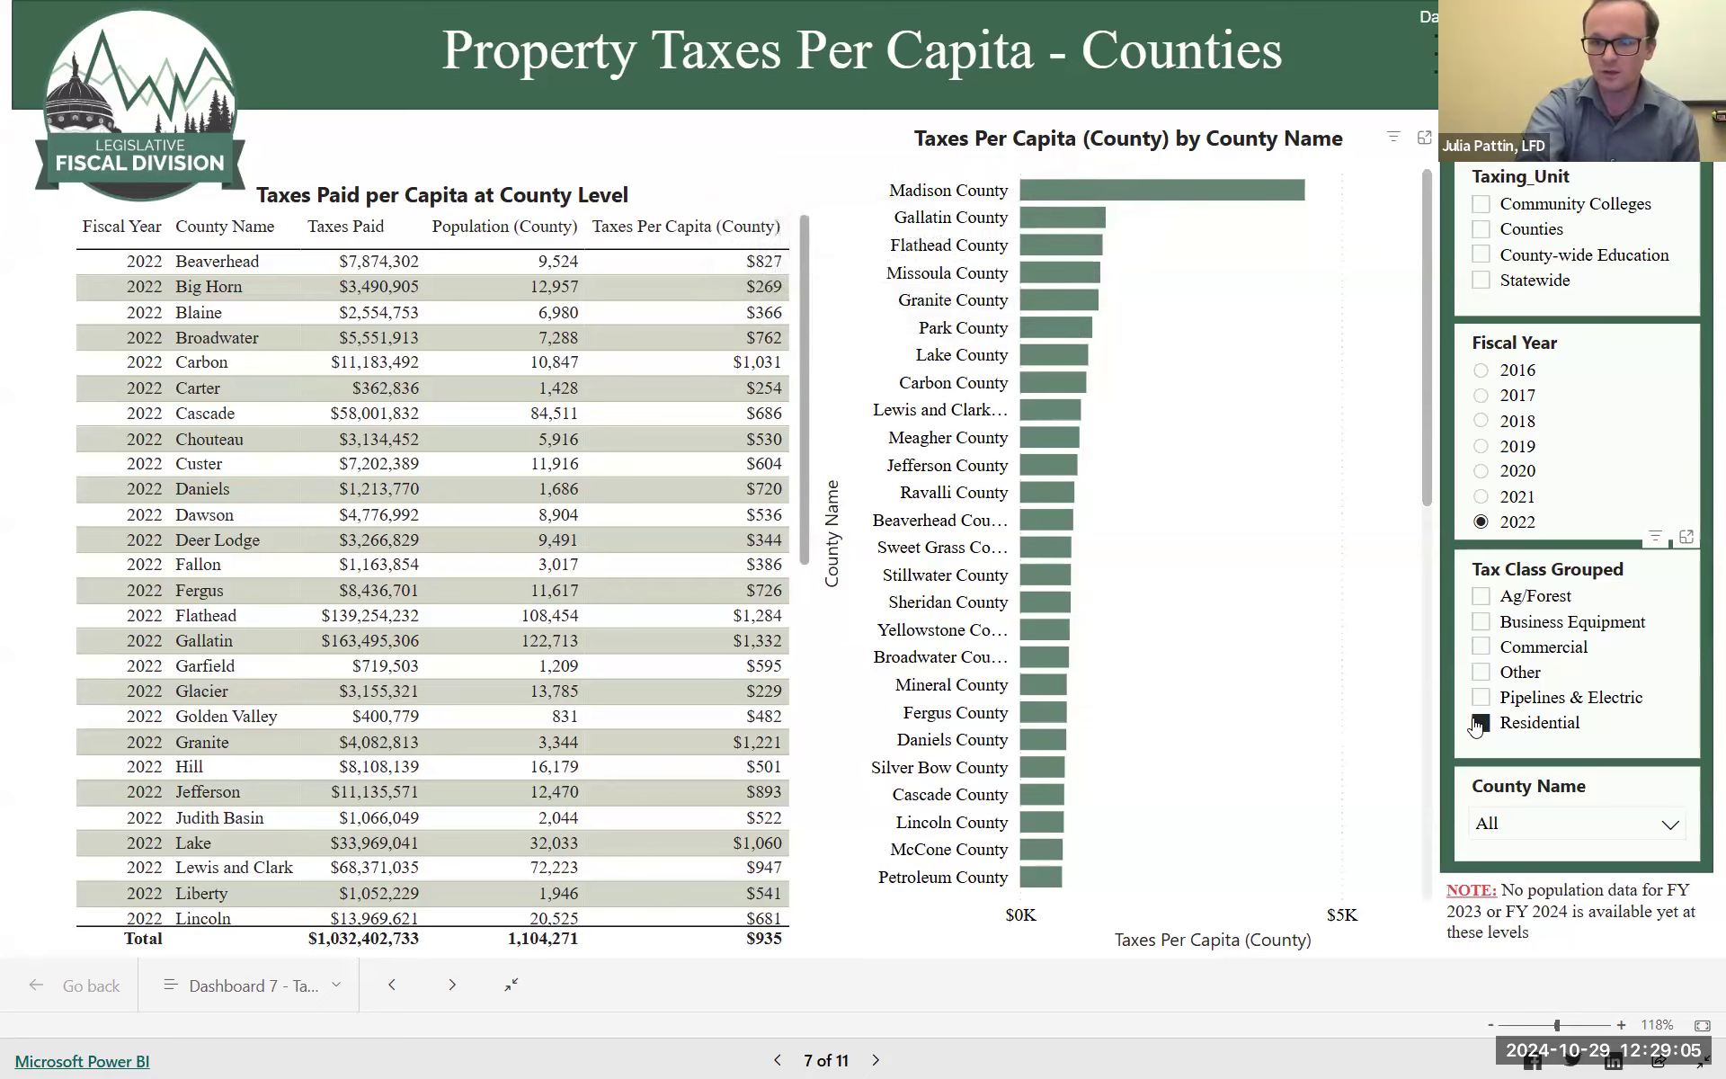
- View residential county taxes per capita for Statewide, Counties and County-wide Education in turn, and clear the taxing unit and tax class filters
click(1480, 280)
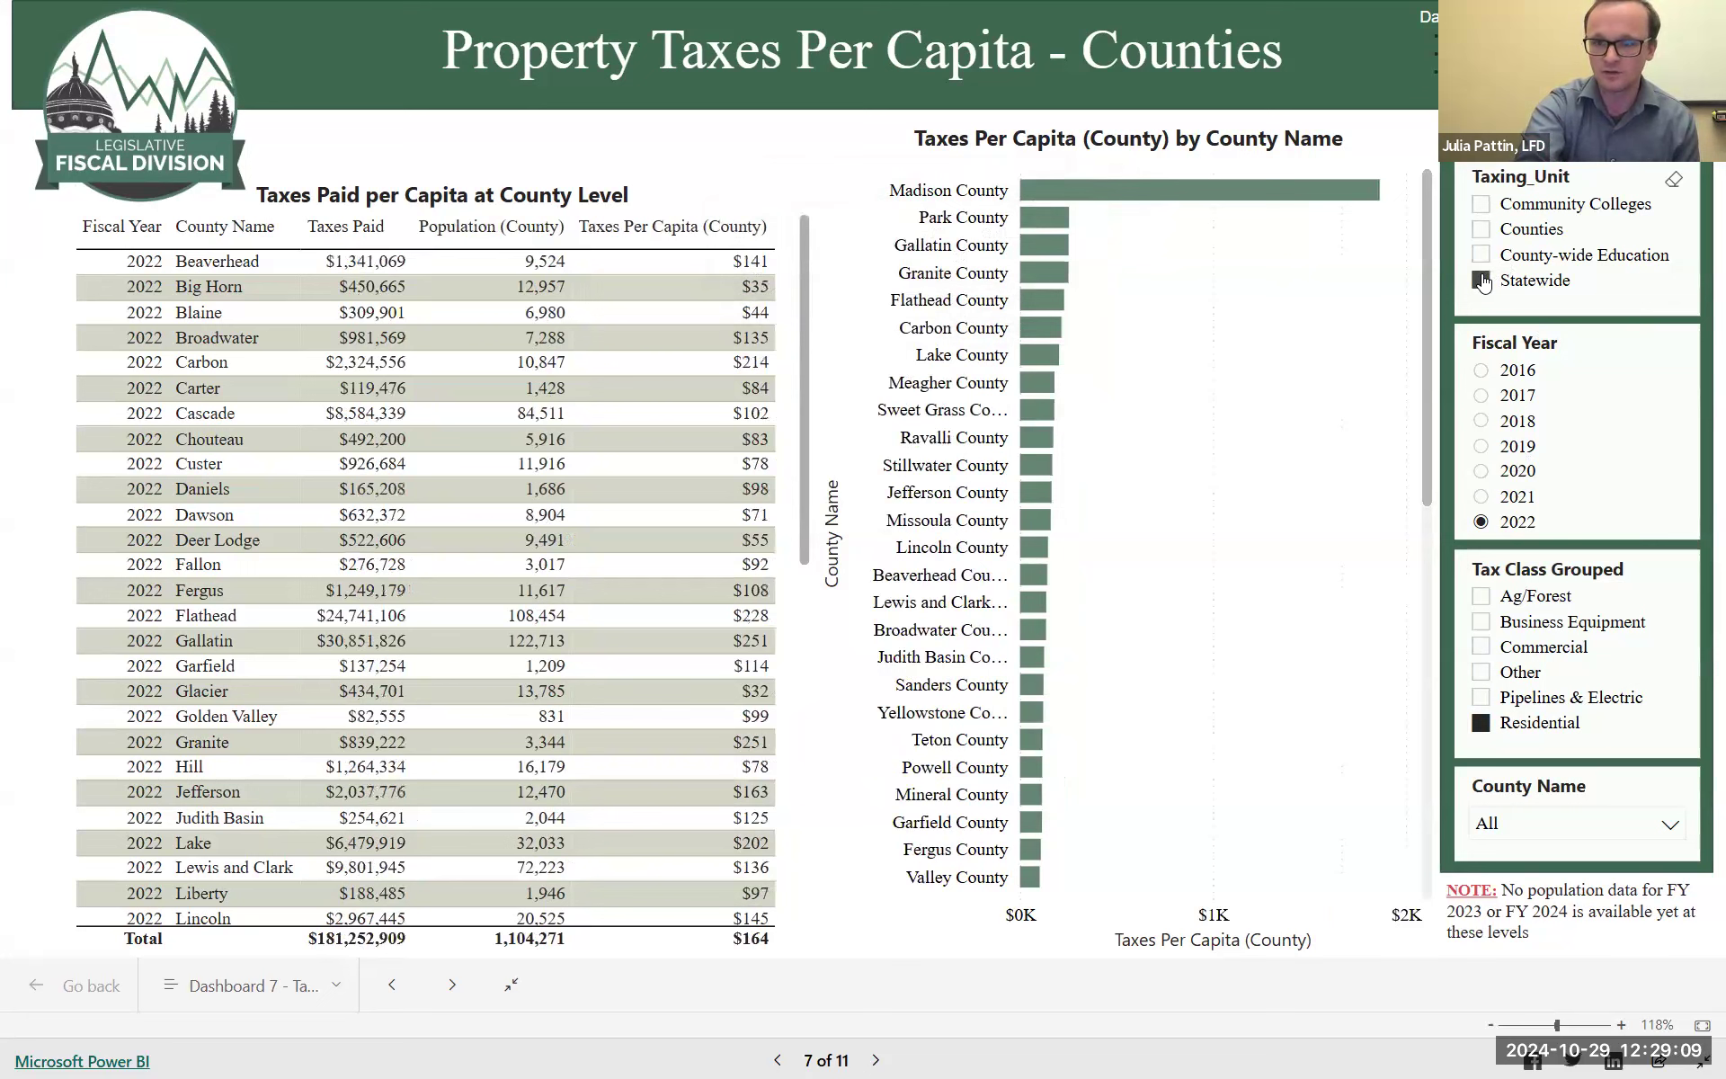
click(1481, 230)
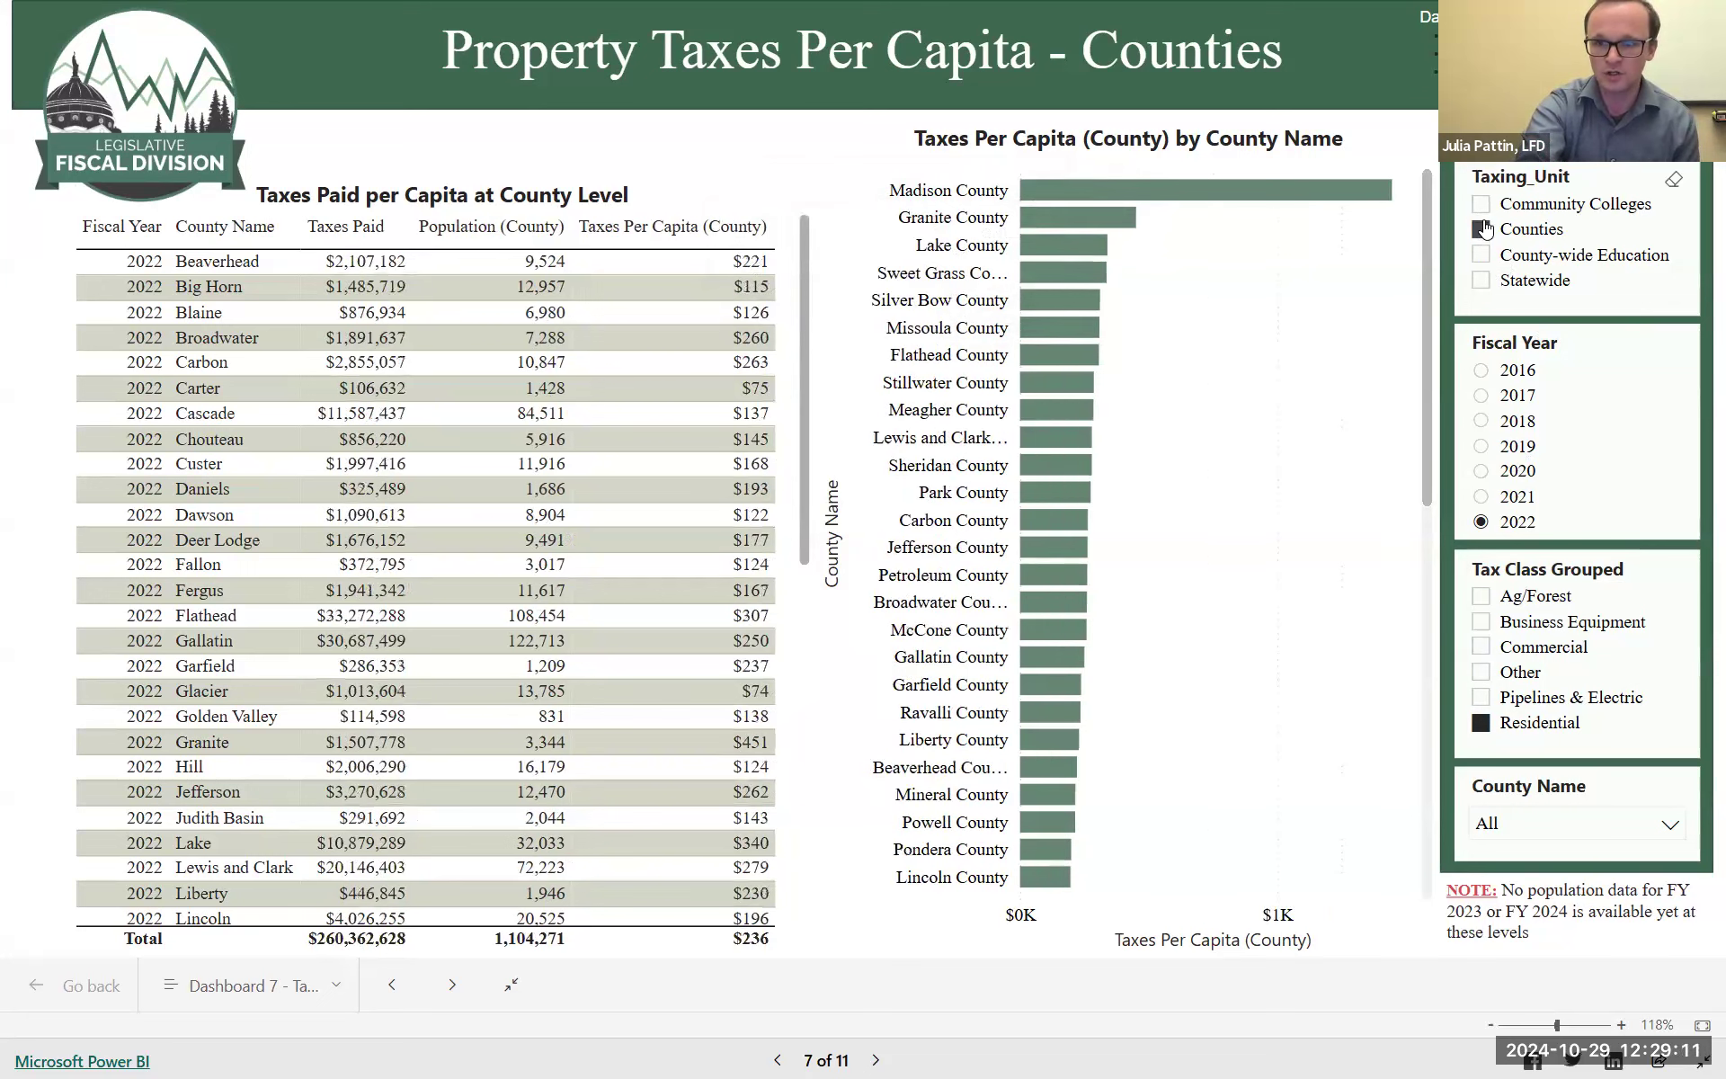
click(1482, 256)
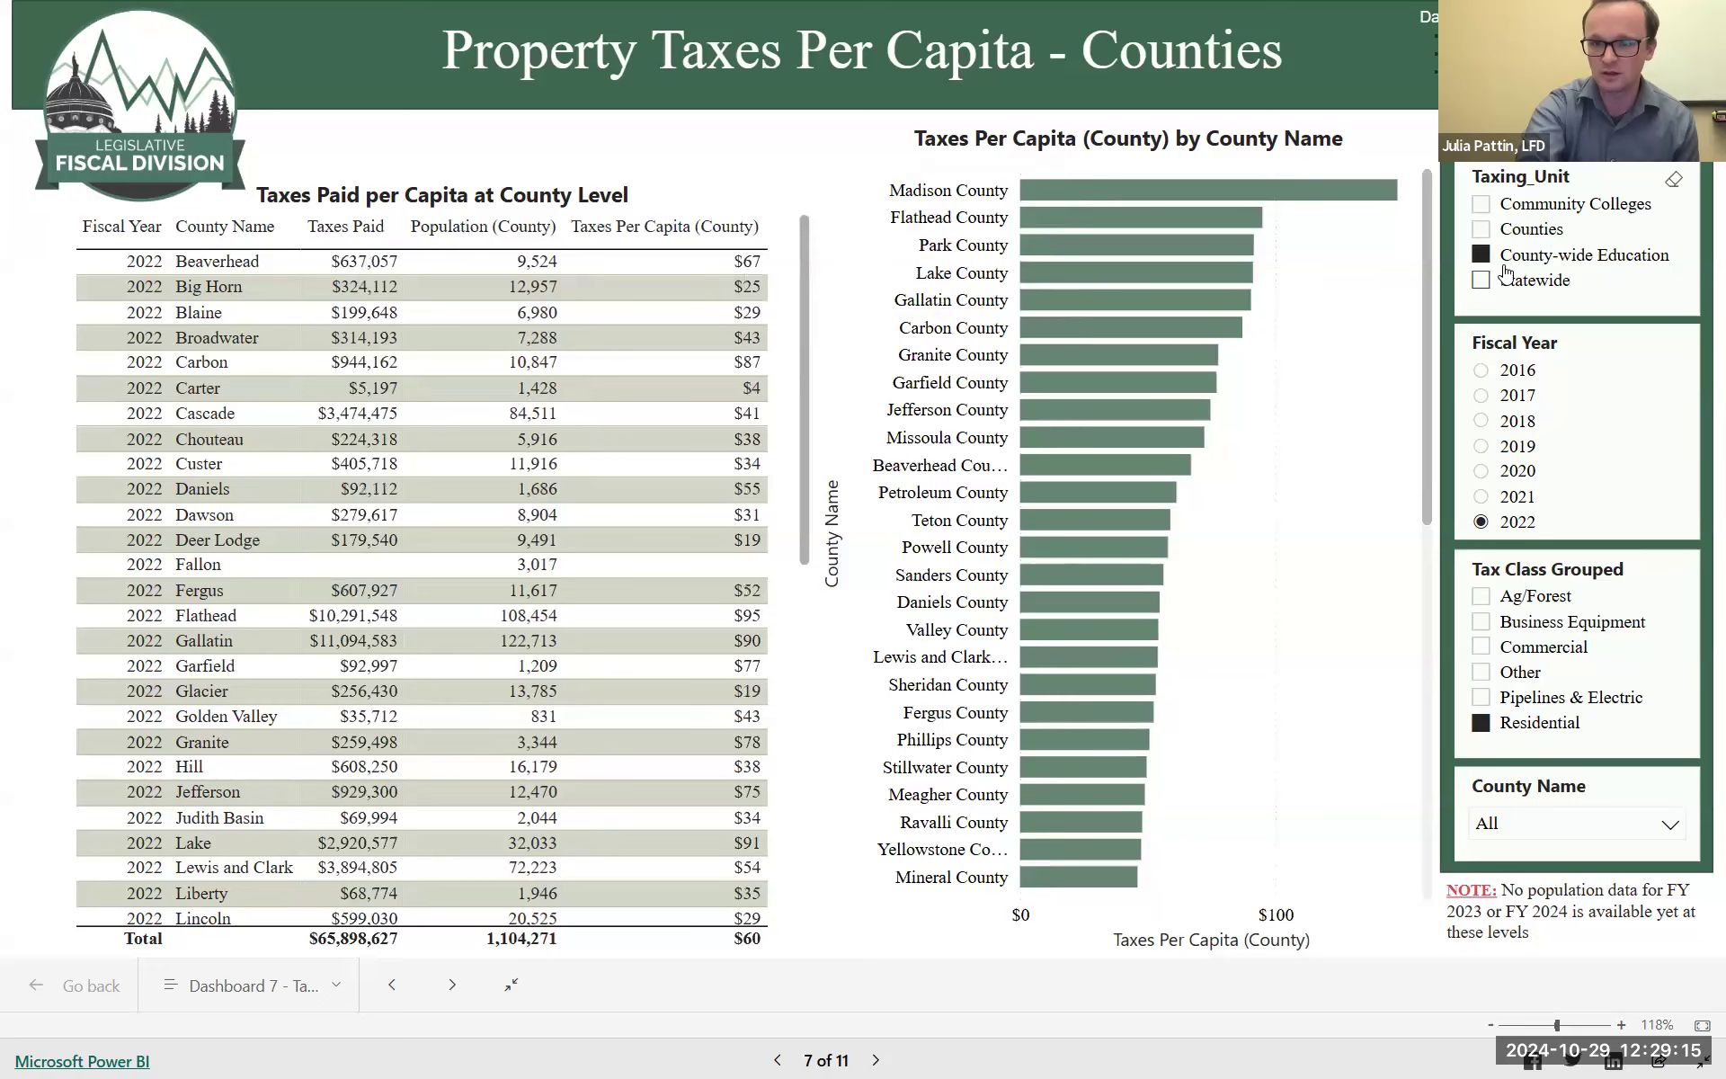
click(1502, 262)
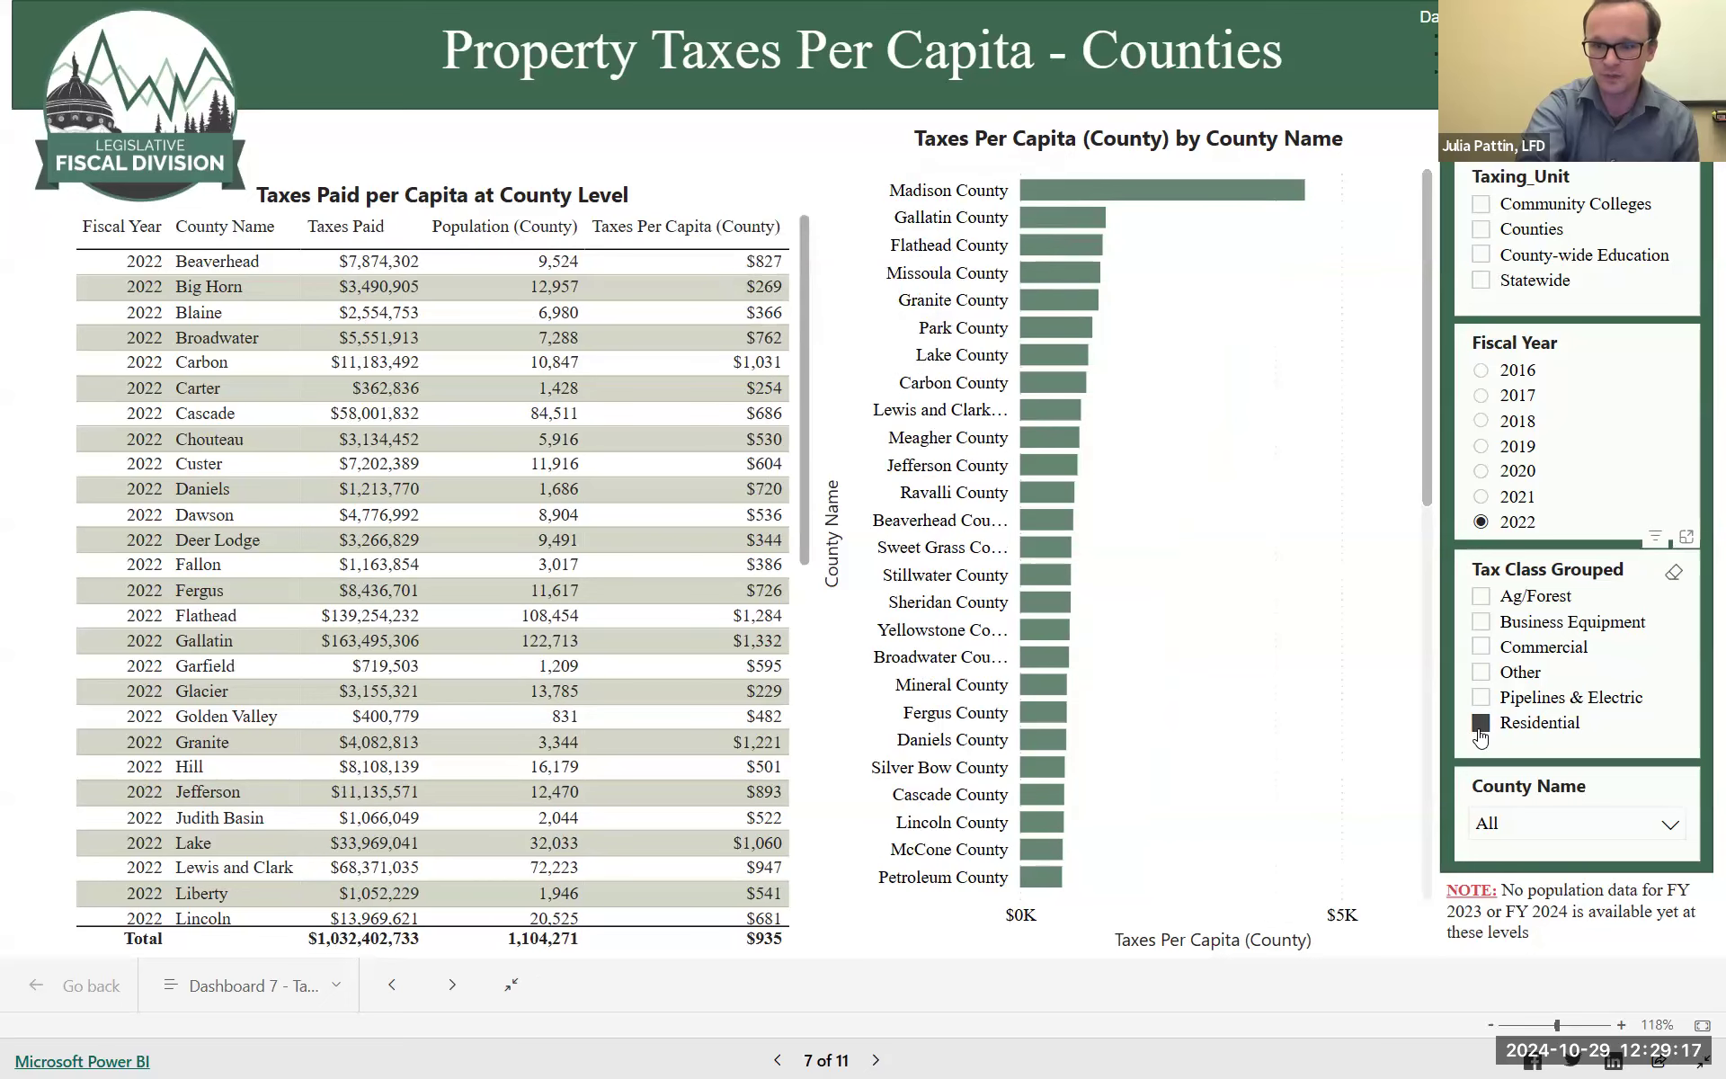
click(1479, 730)
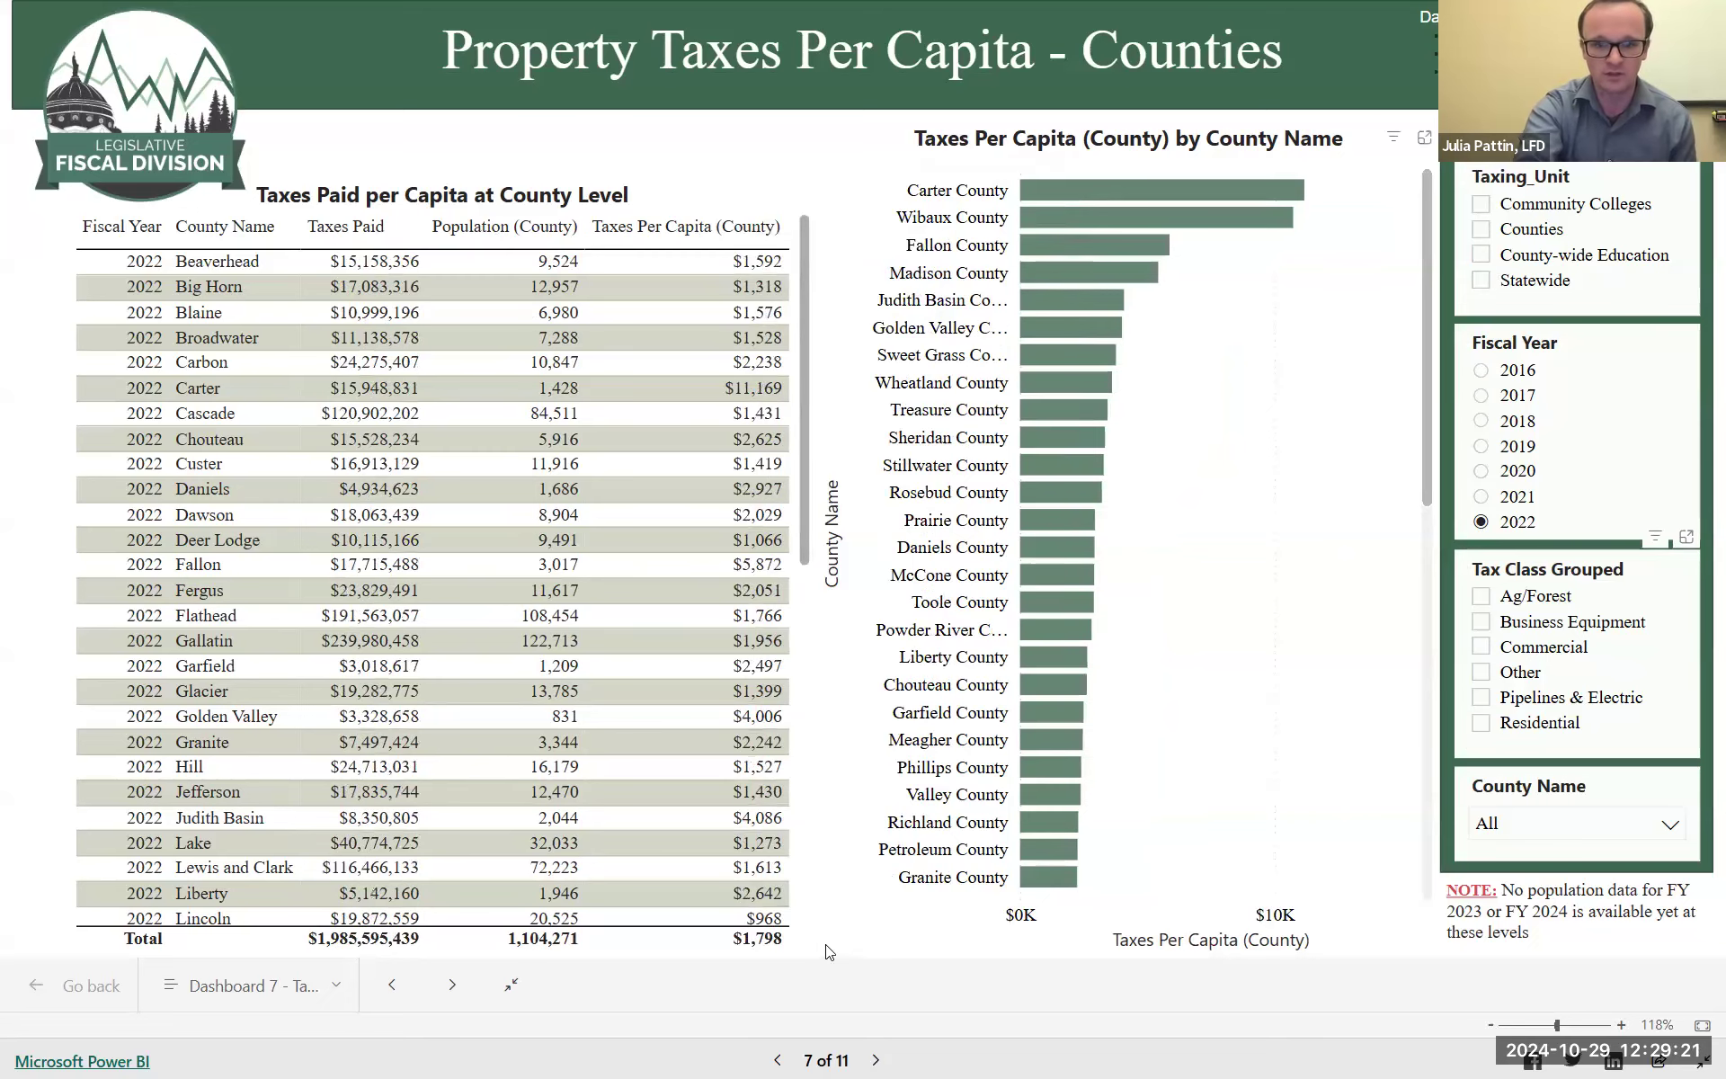
- Open the Cities/Towns per capita dashboard, view its Residential taxes by entity, and clear the tax class filter
click(876, 1060)
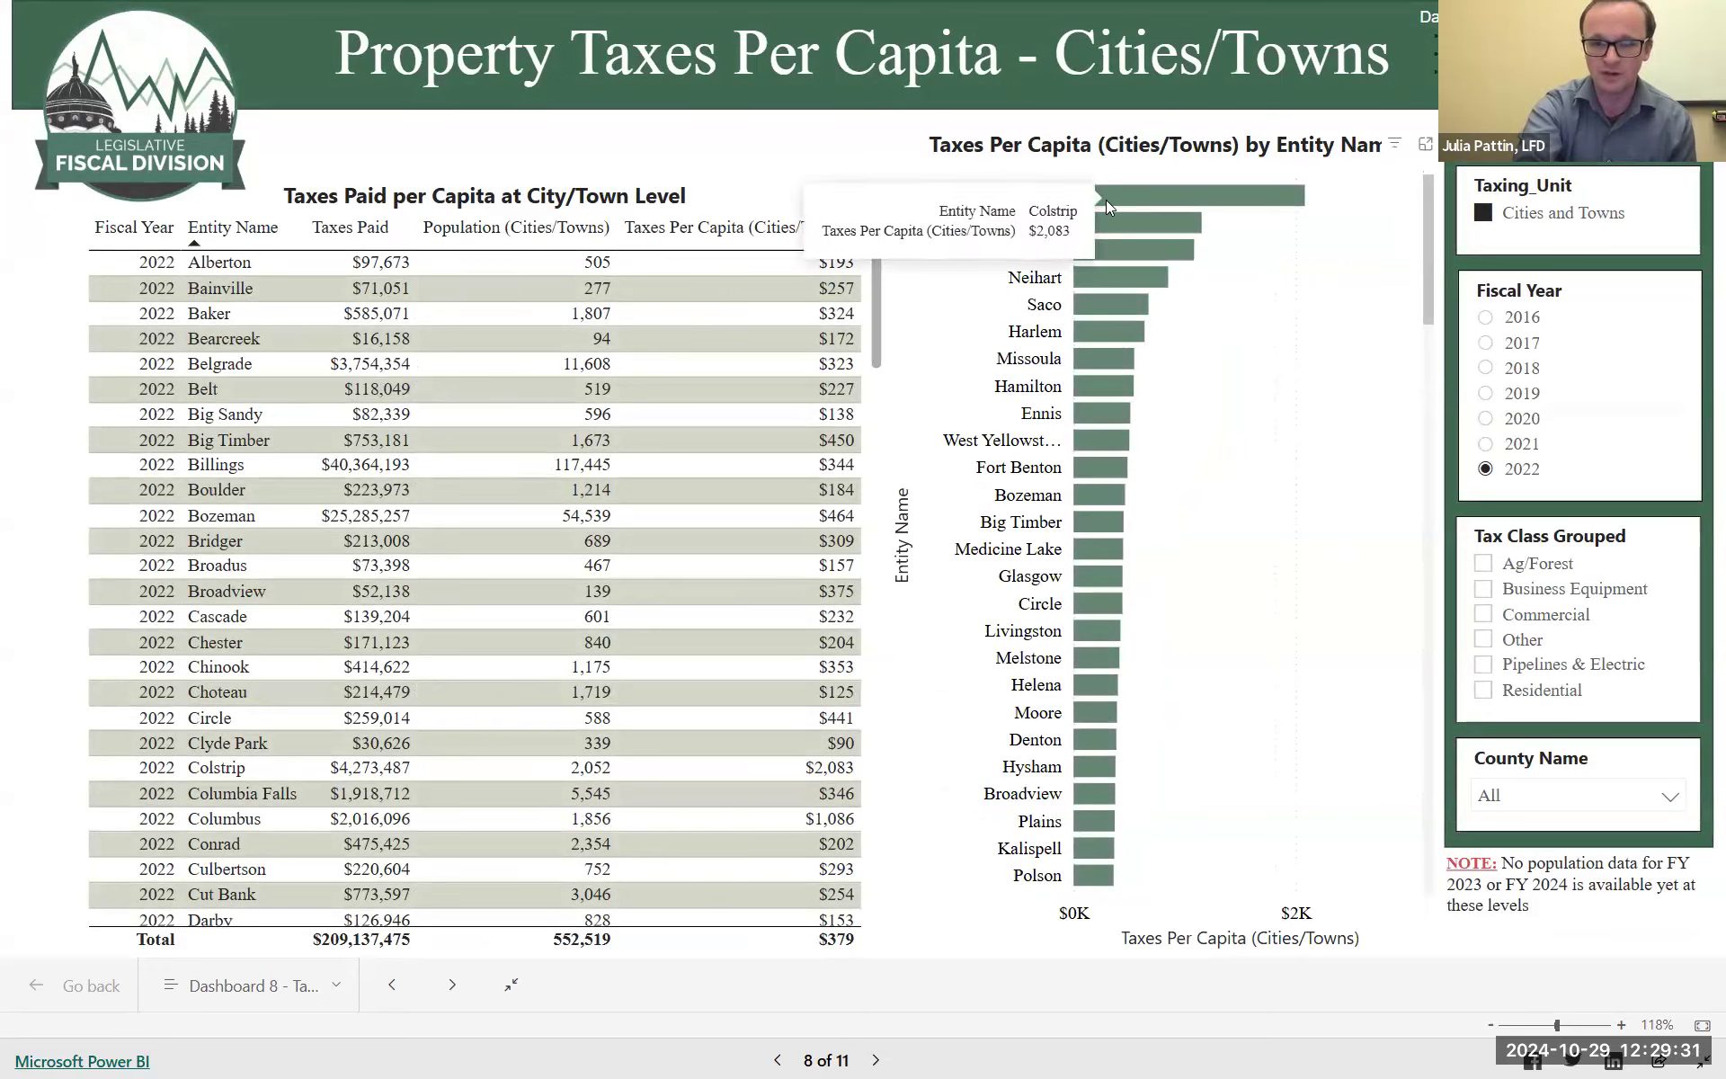
click(1472, 695)
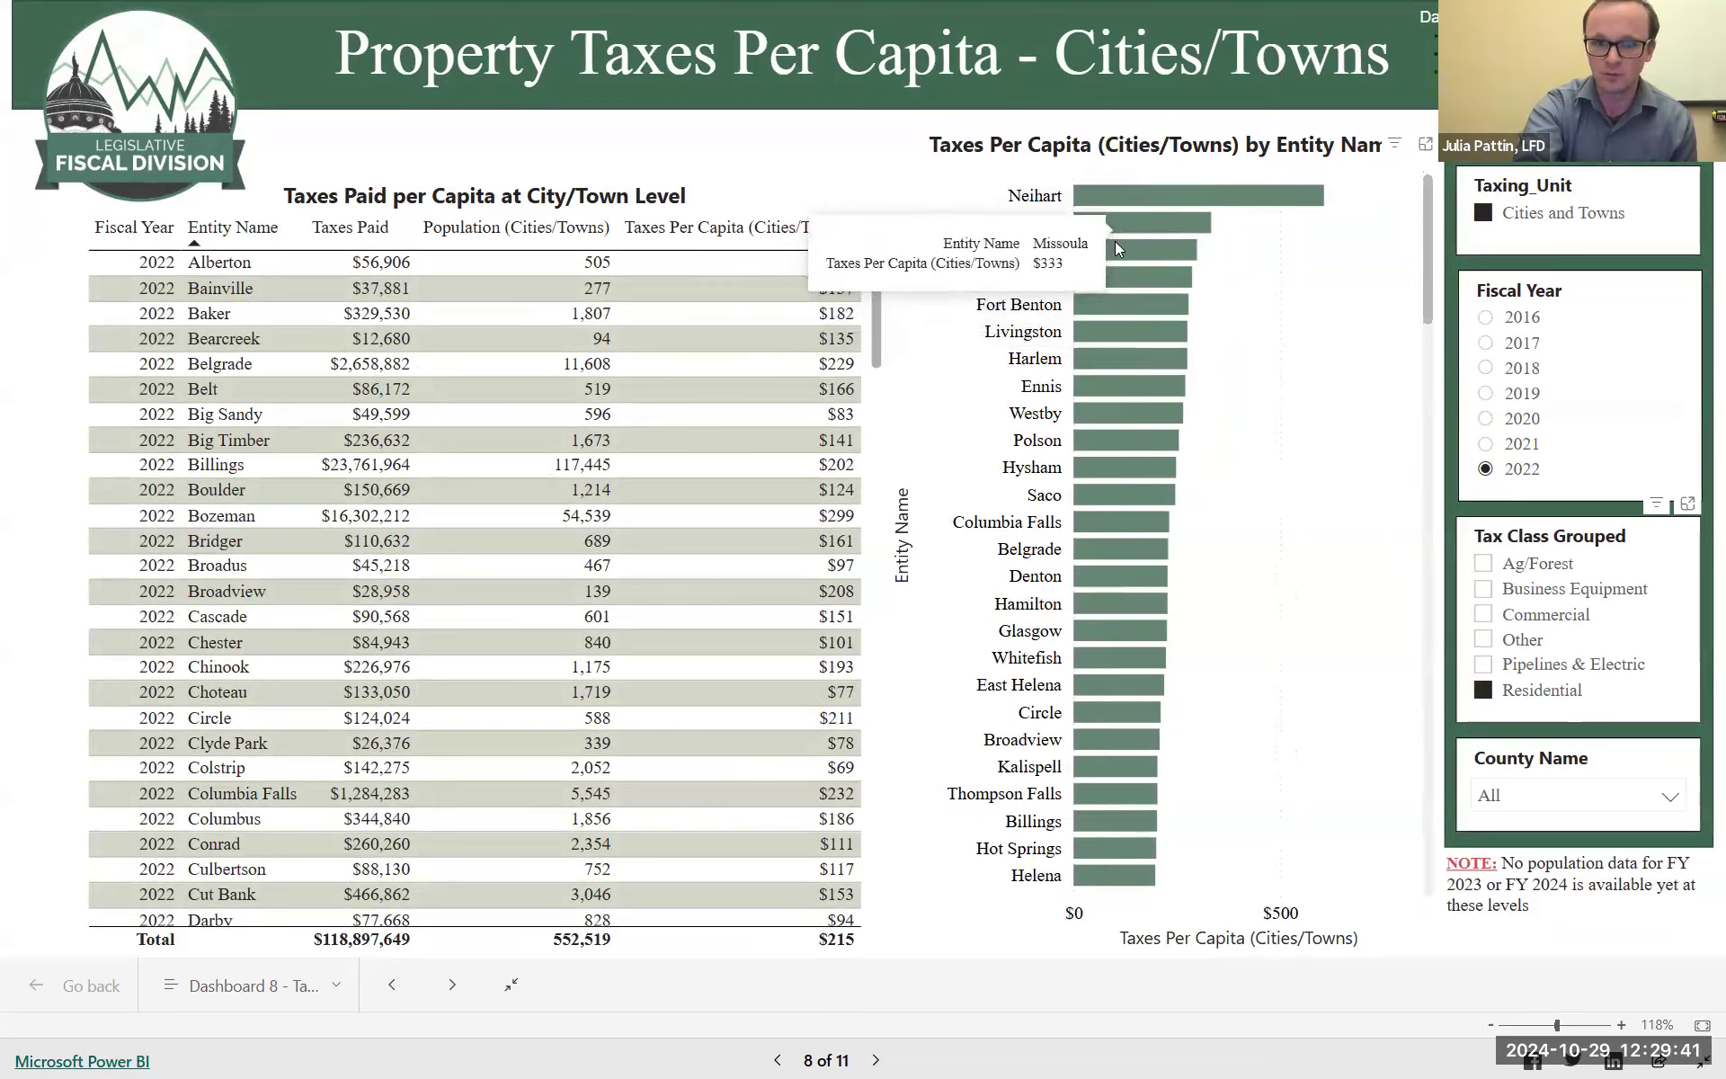
click(1483, 690)
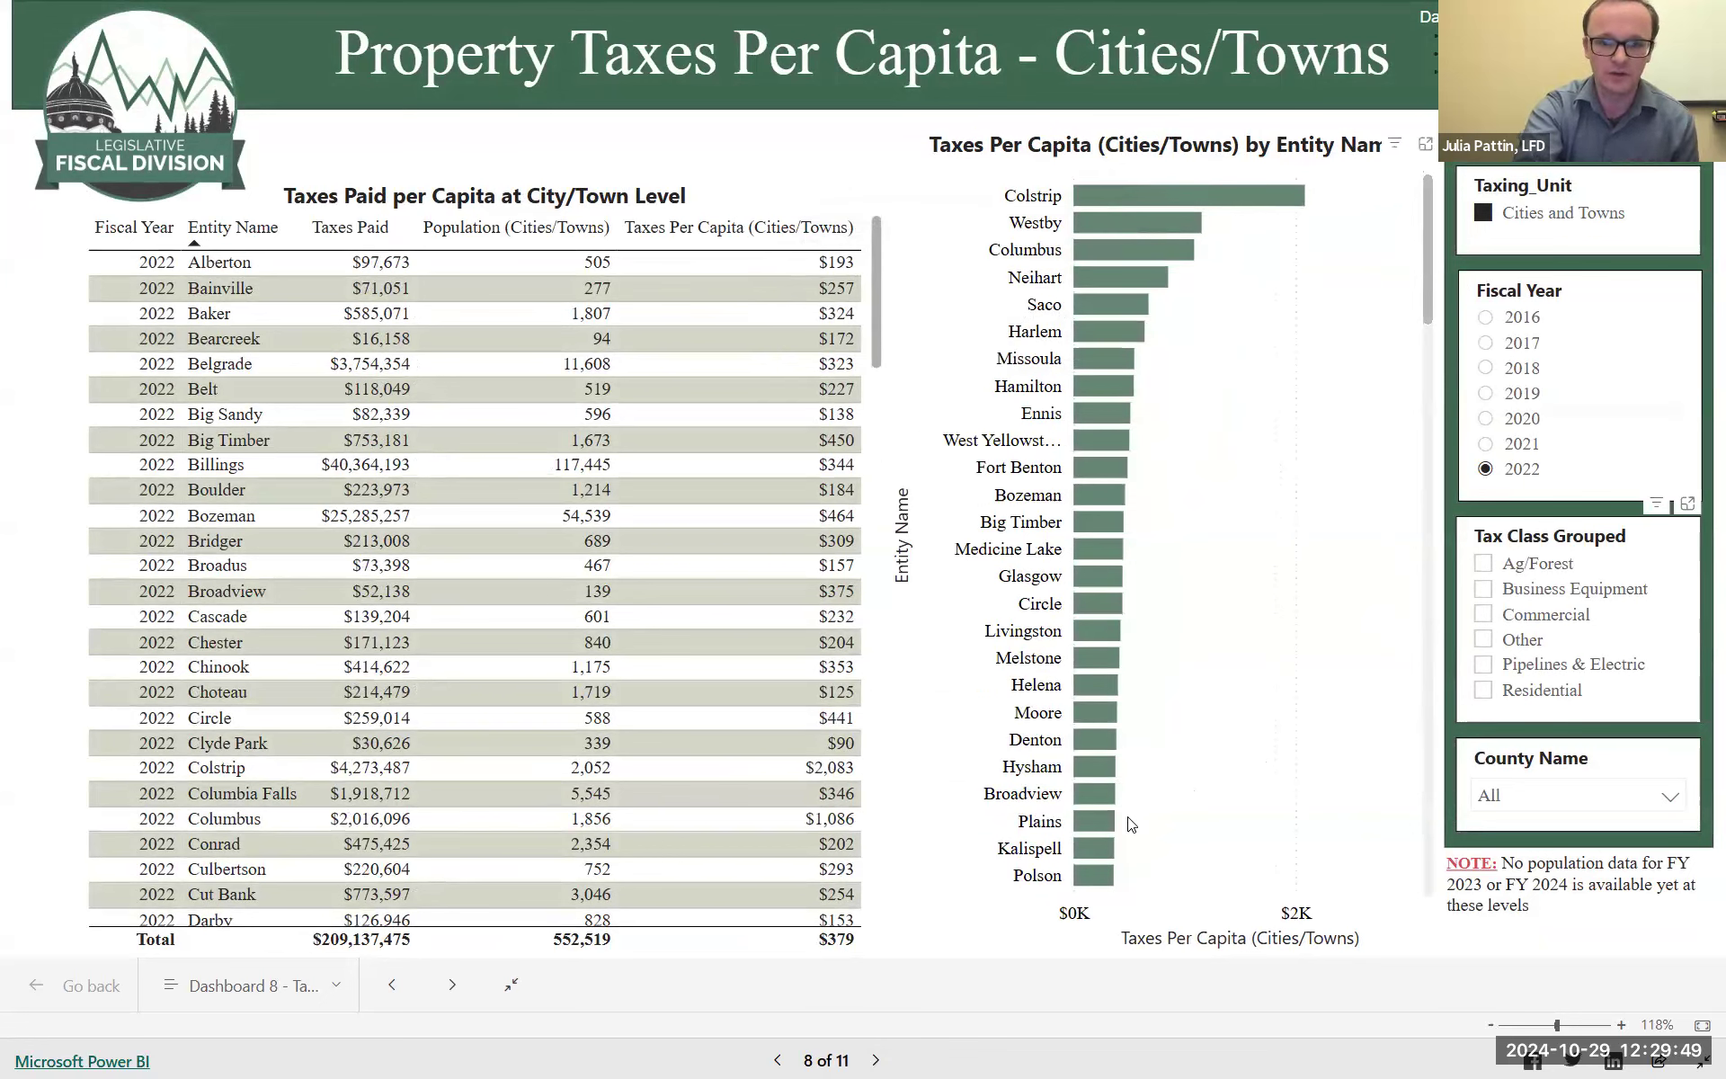
- Open the State Adjustment Tool, set the residential rate to 1.74, and examine the estimated FY 2024 revenue by tax class
click(876, 1060)
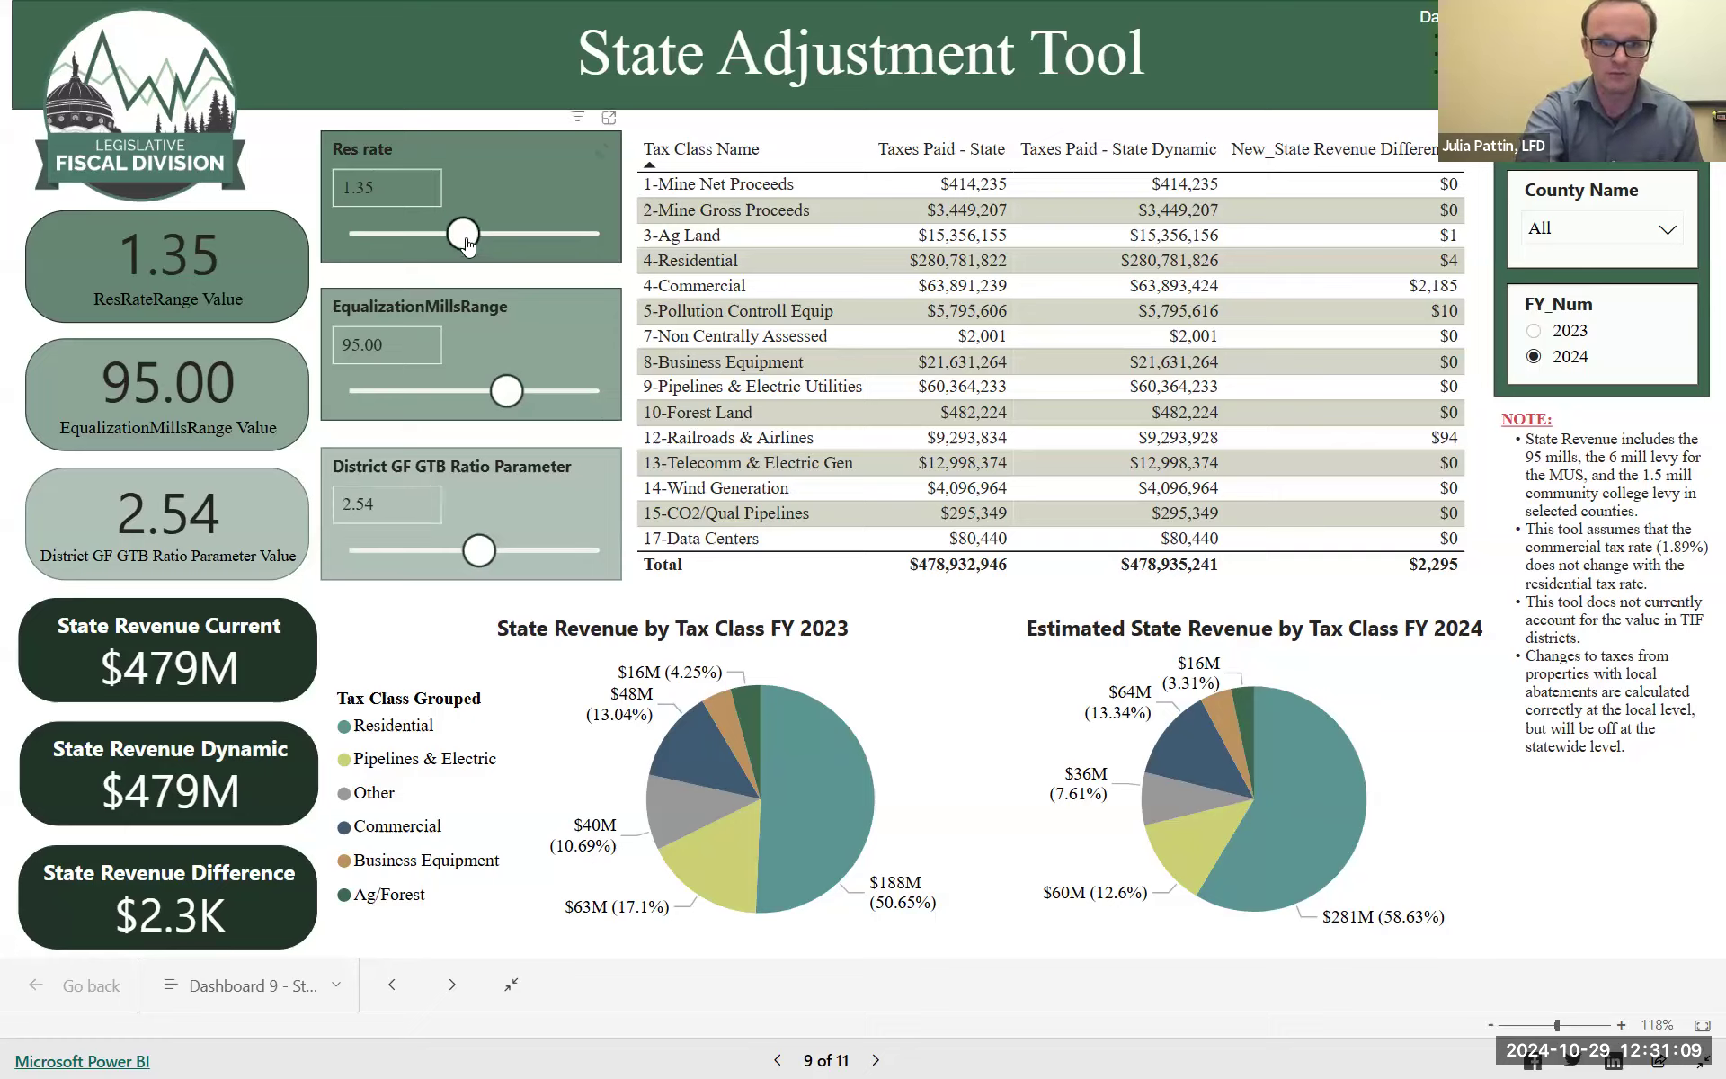
drag(489, 239, 499, 238)
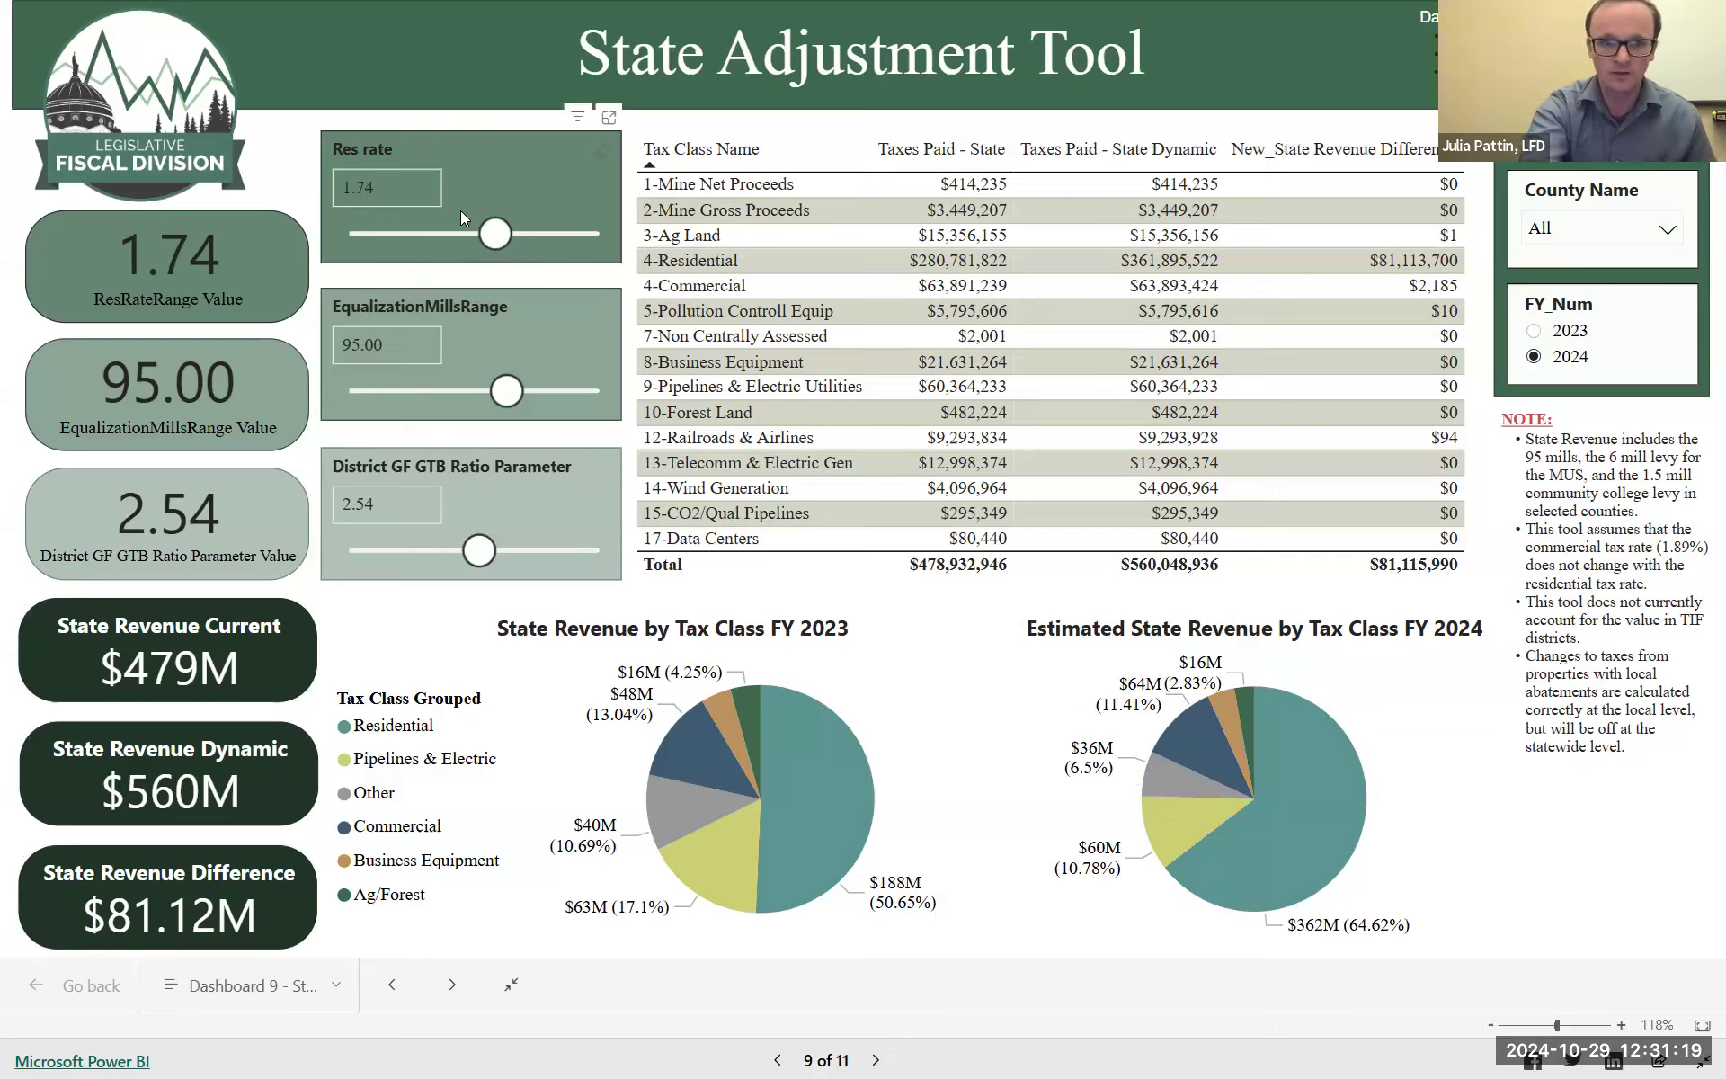
click(397, 198)
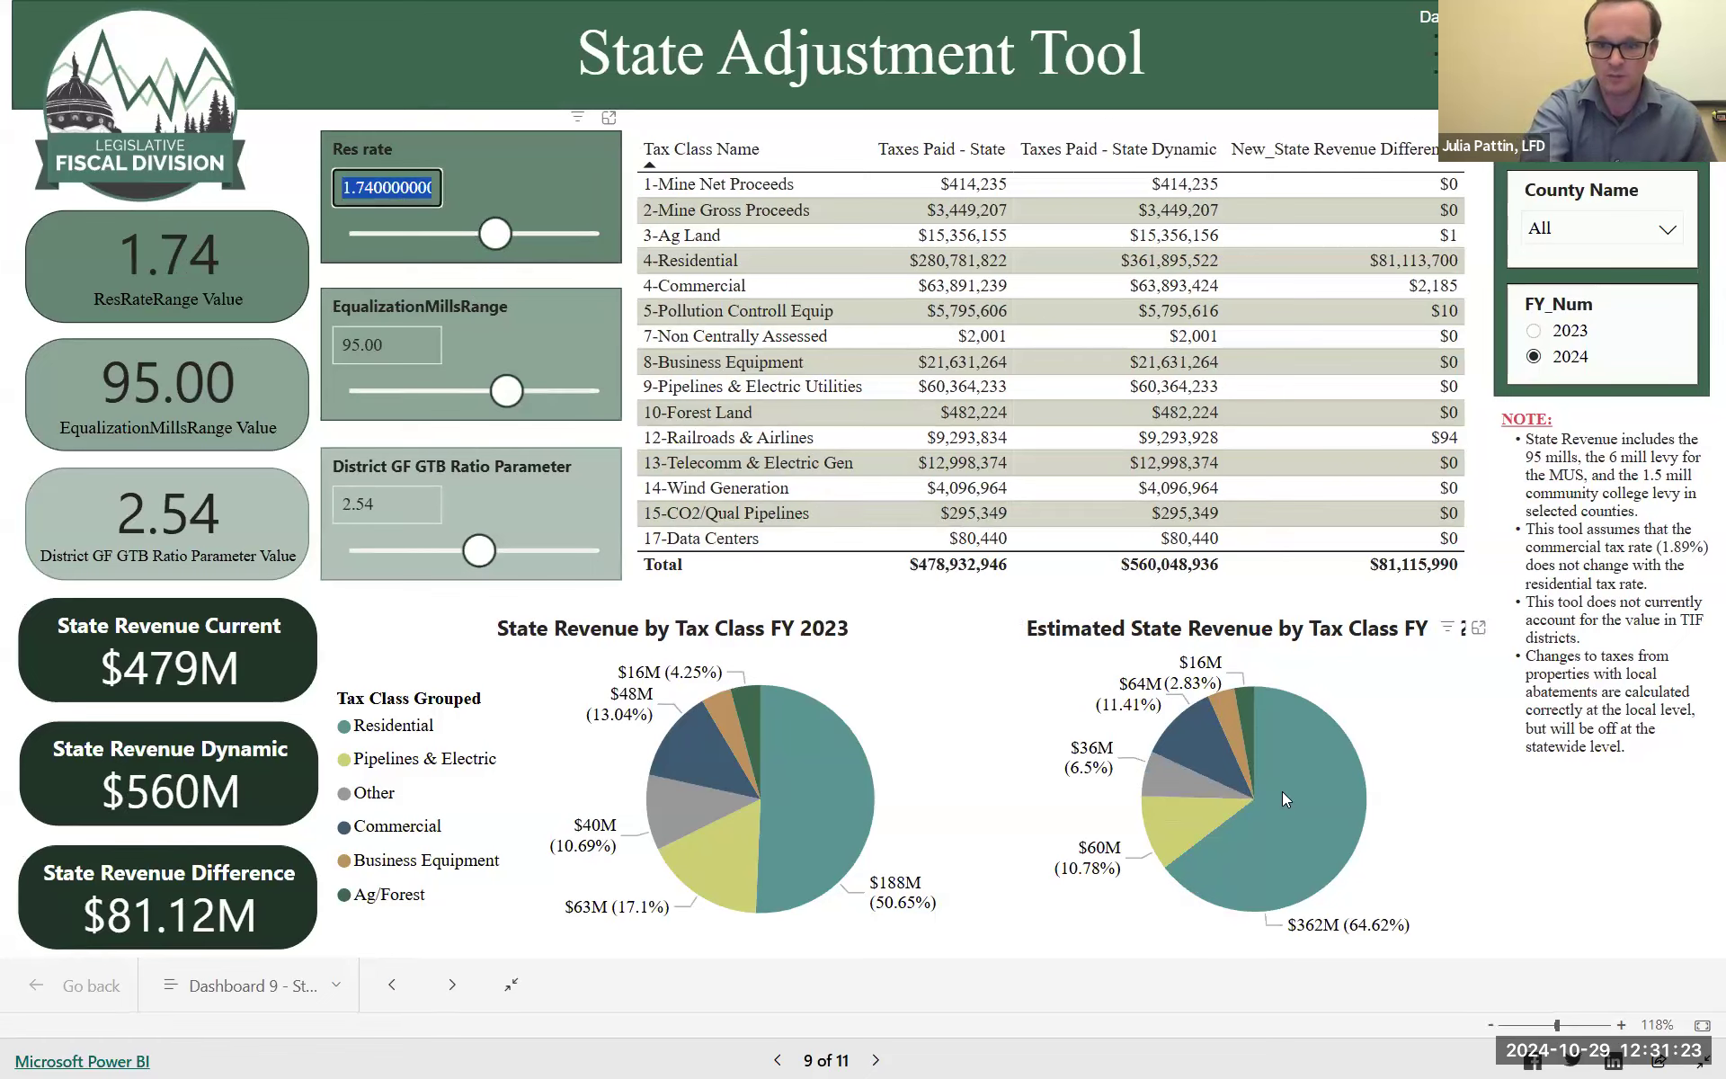
mouse_move(1285, 816)
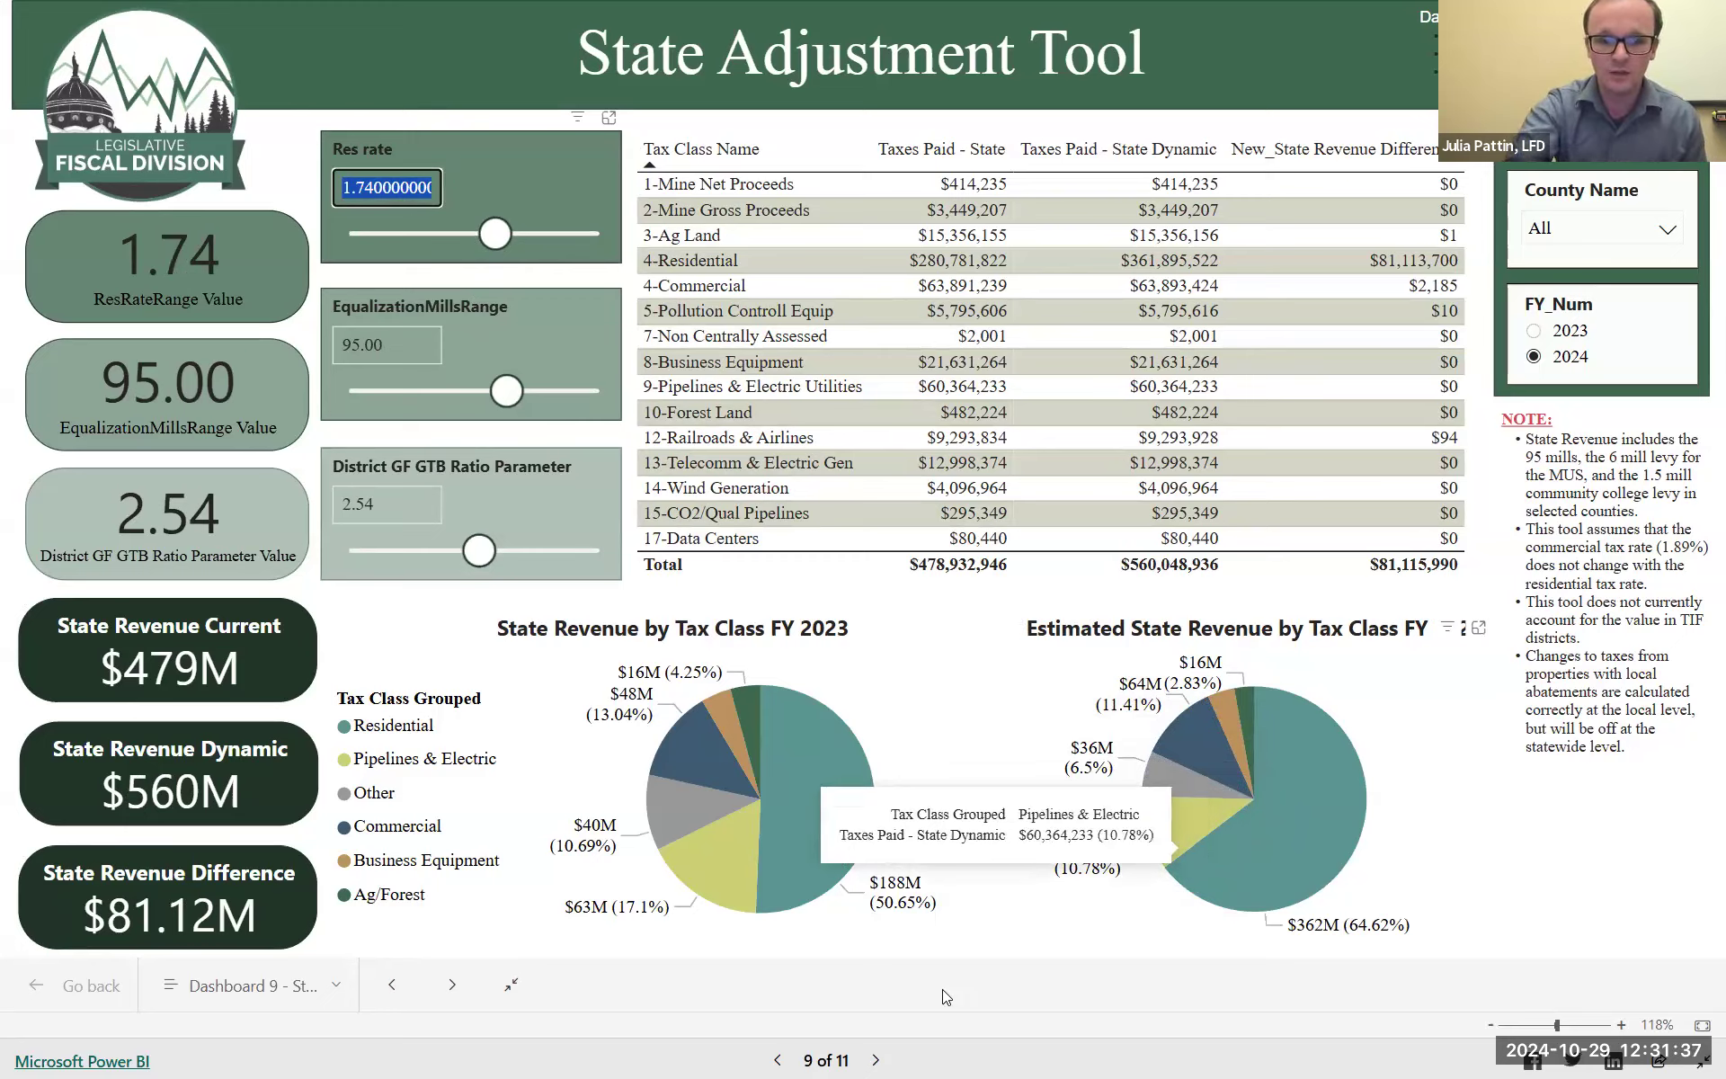
- Set the residential rate in the State Adjustment Tool to 1.35 and examine the estimated FY 2024 state revenue by tax class
click(881, 1060)
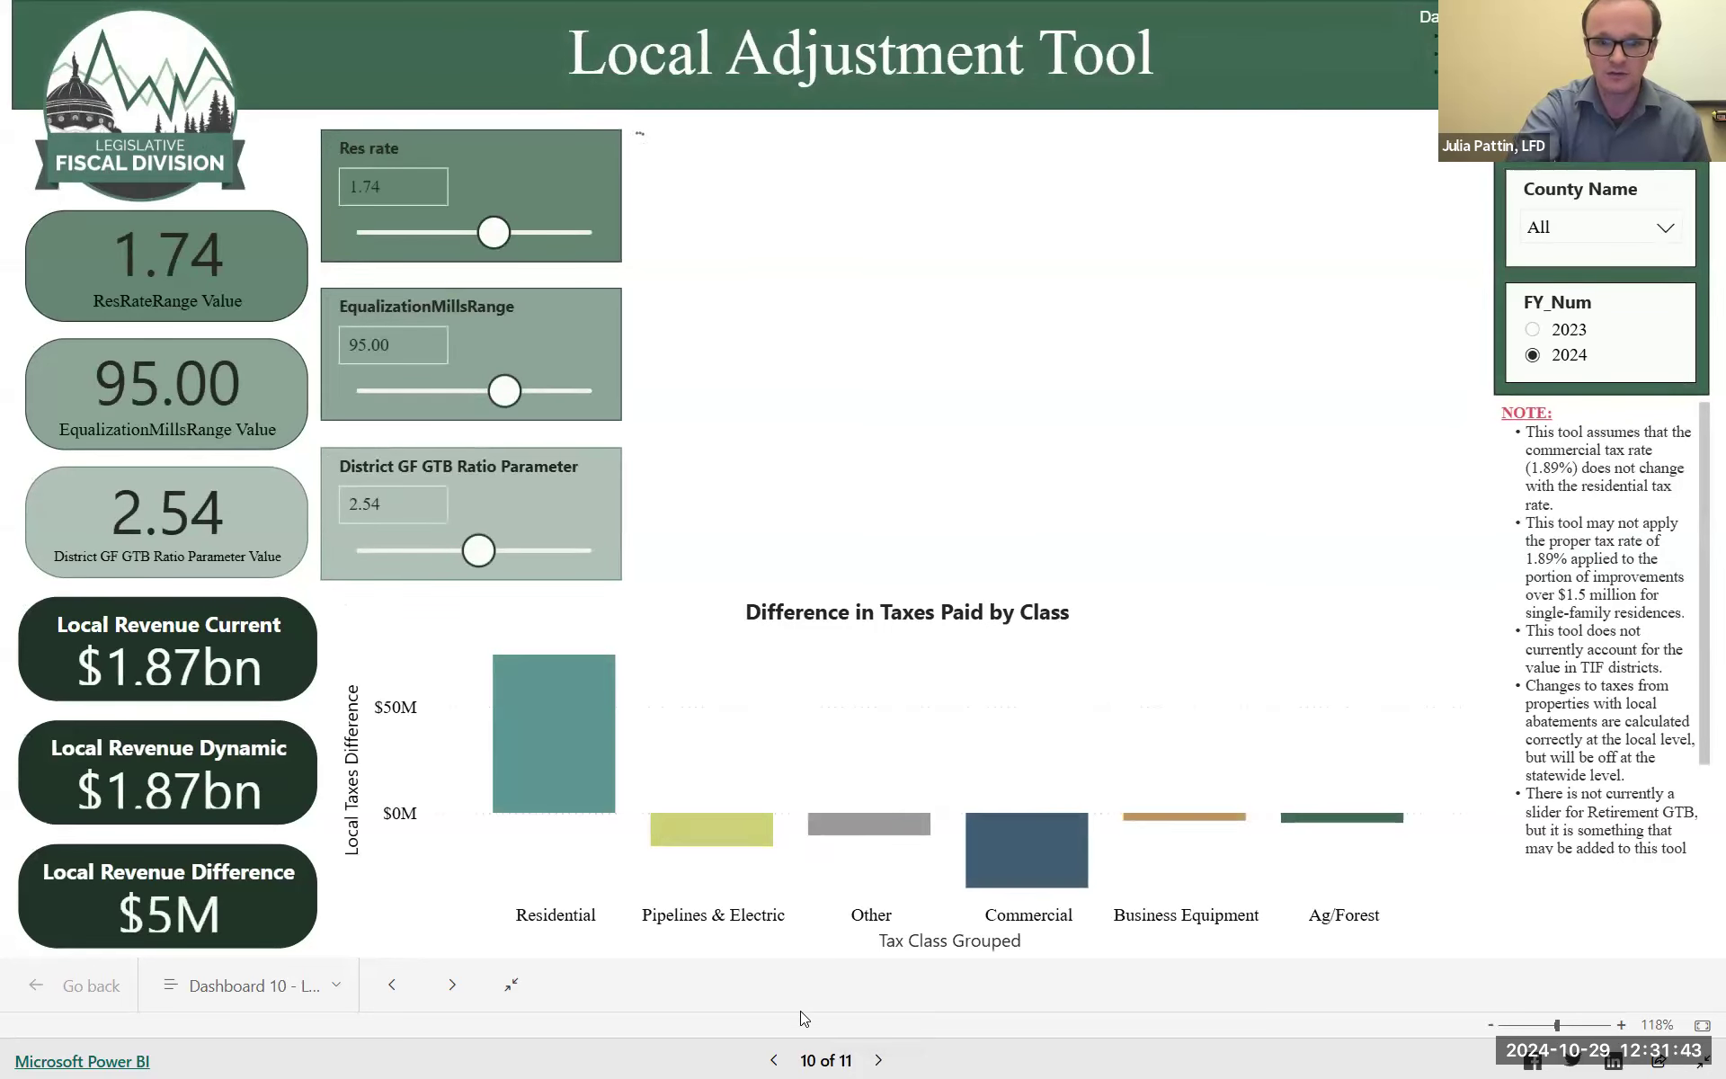
click(778, 1060)
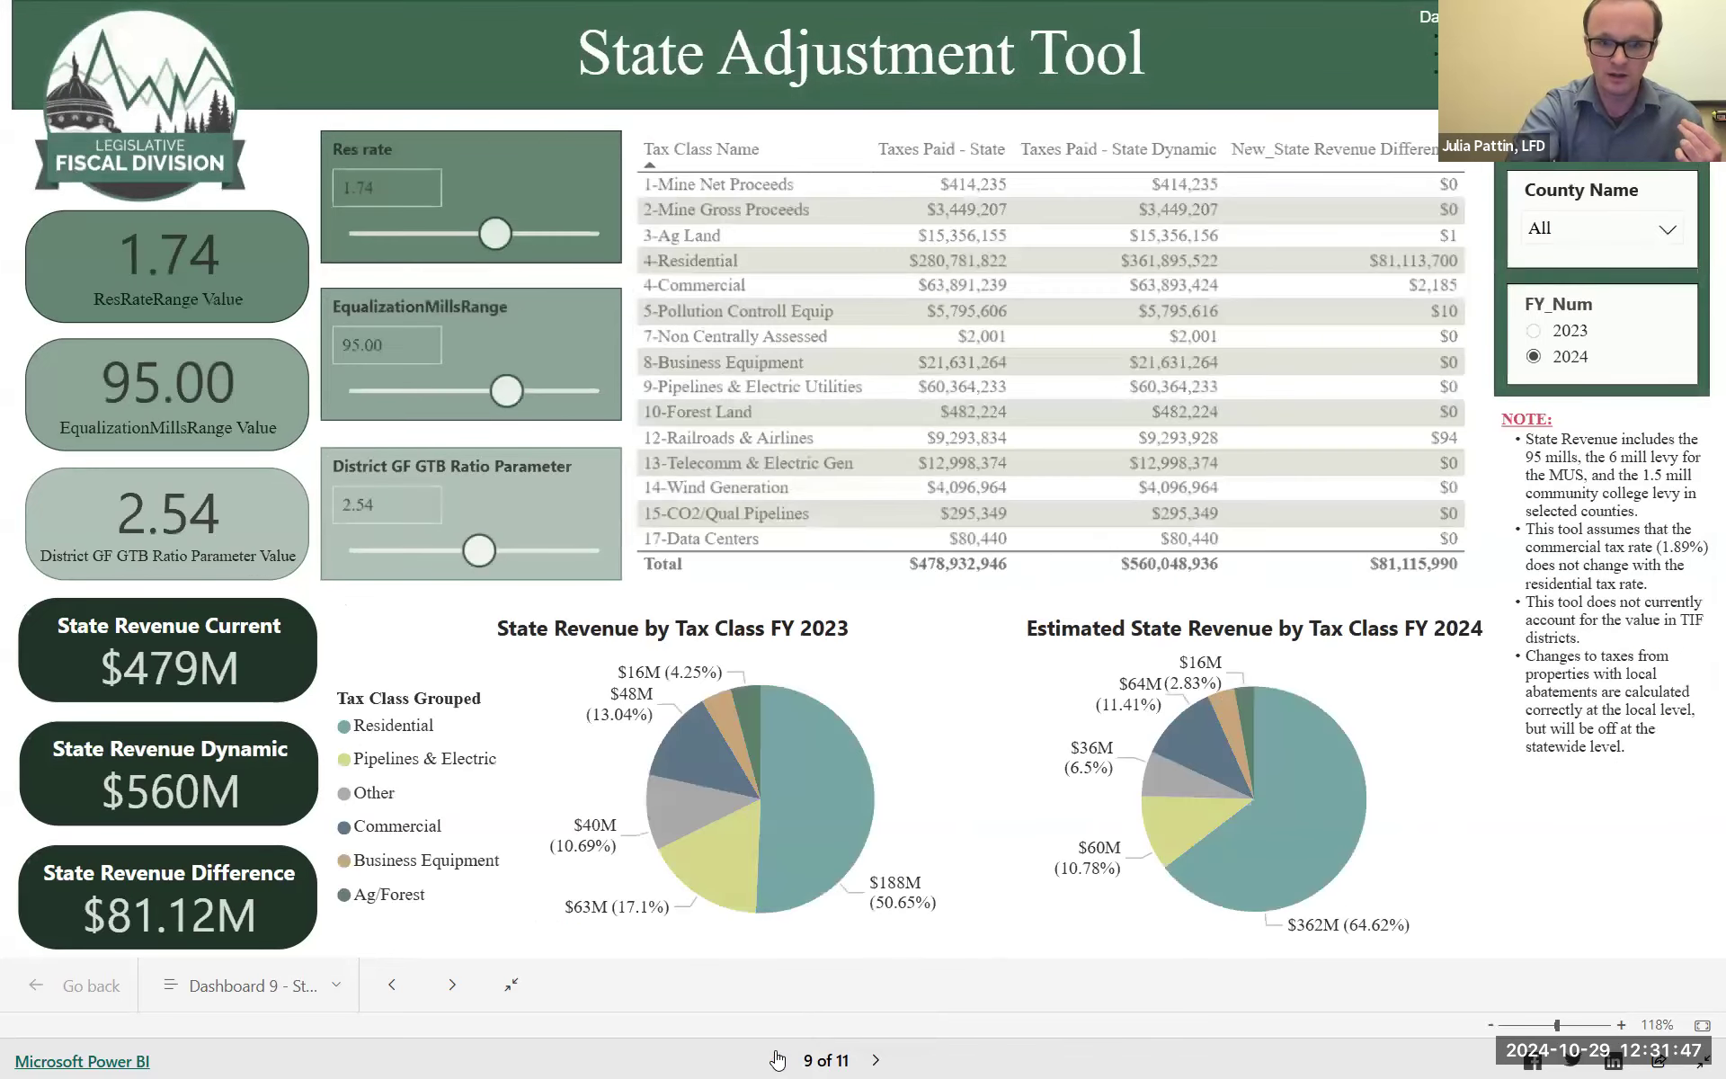
click(399, 190)
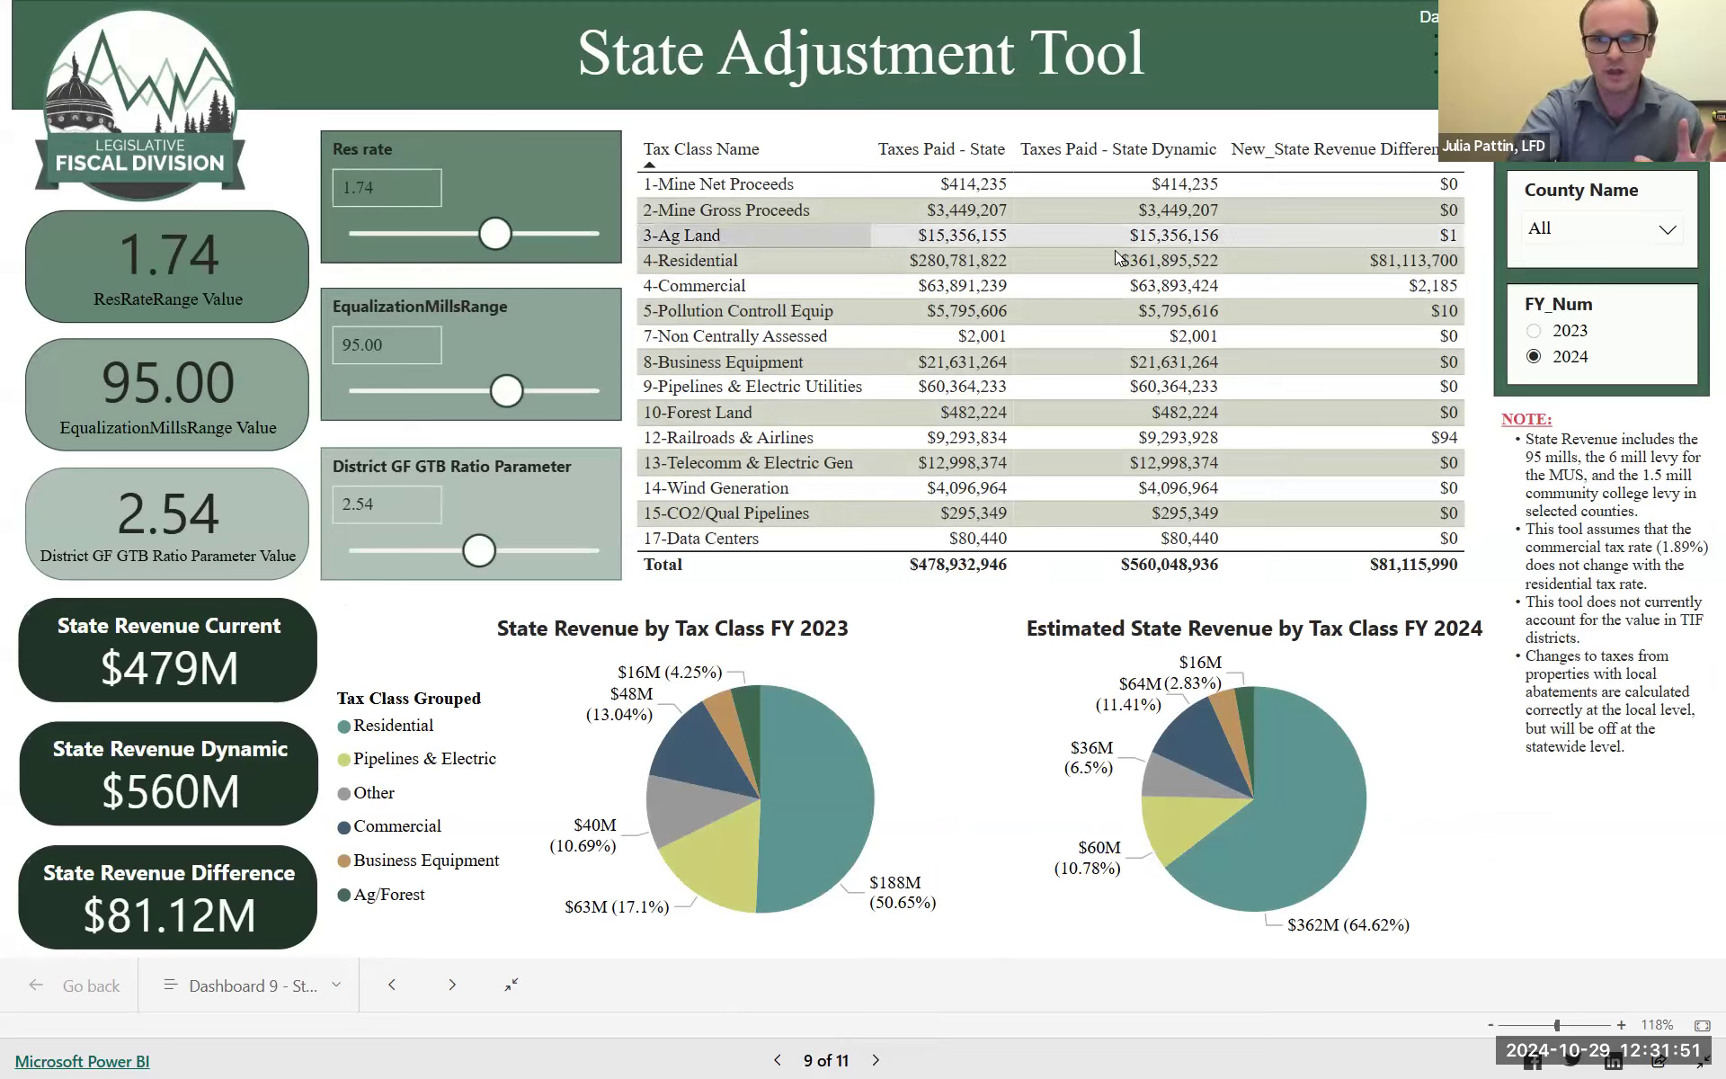
click(411, 193)
text(1)
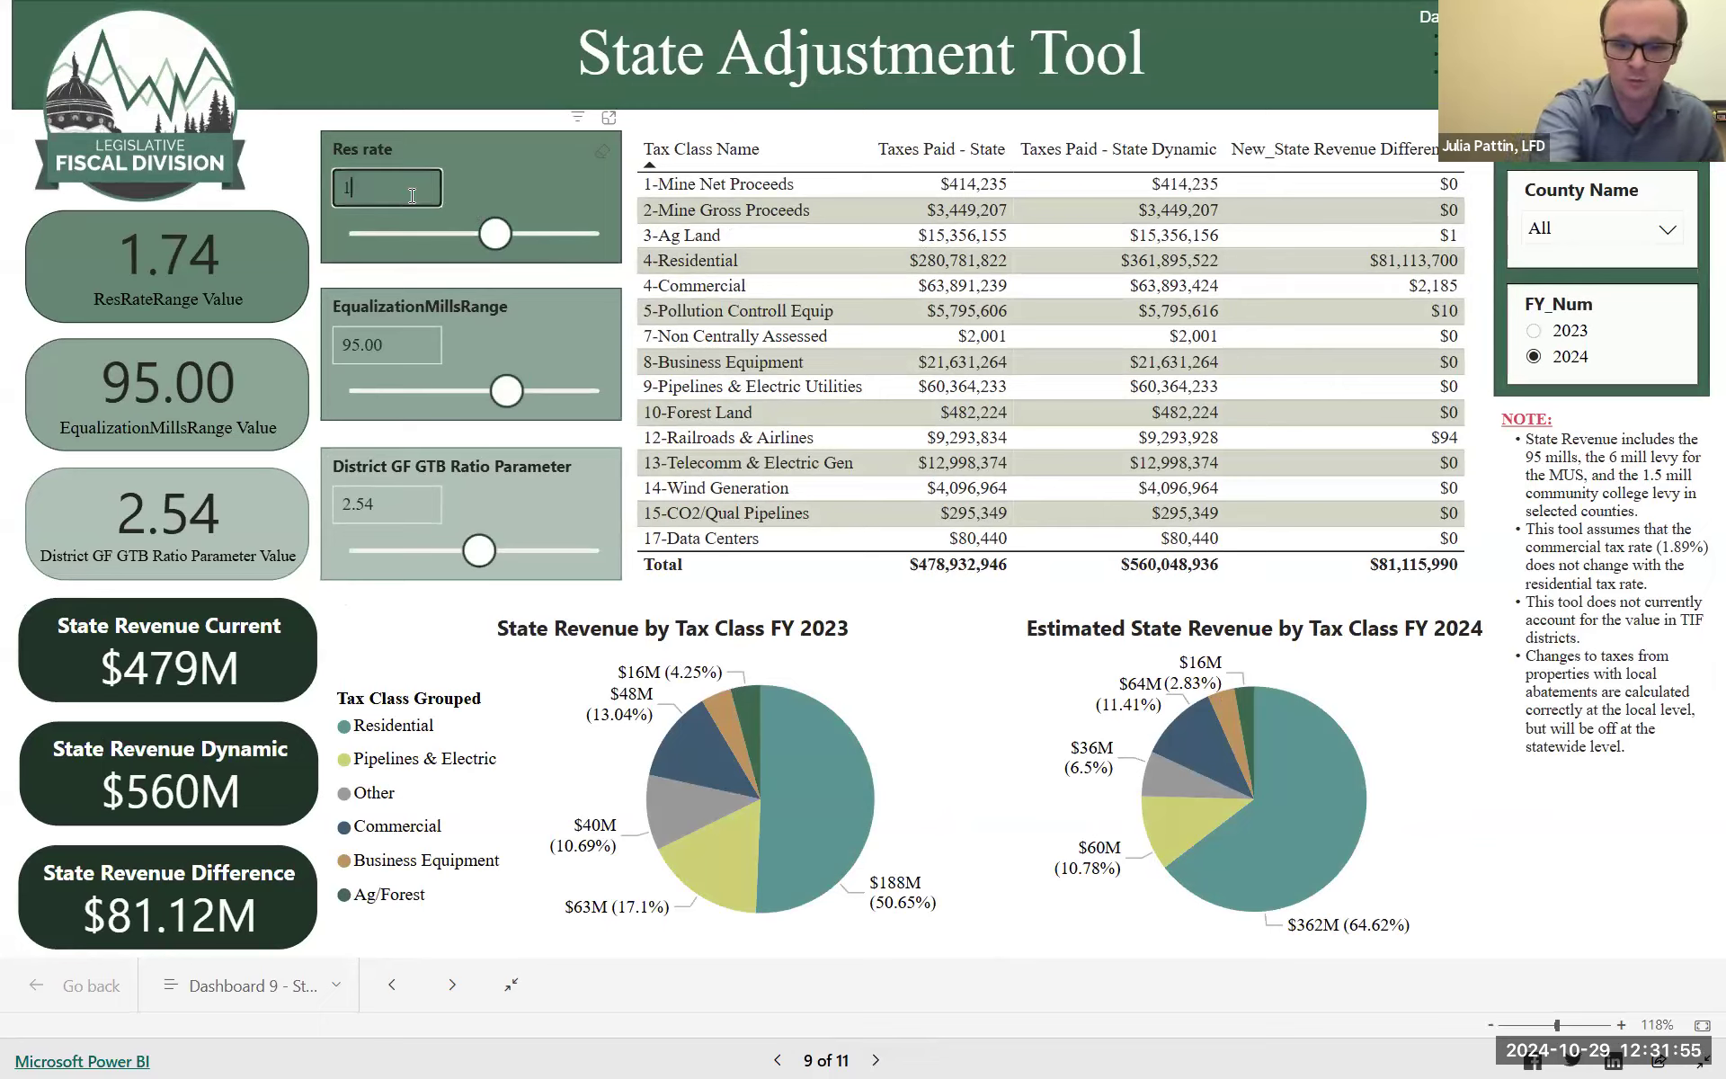
text(.35)
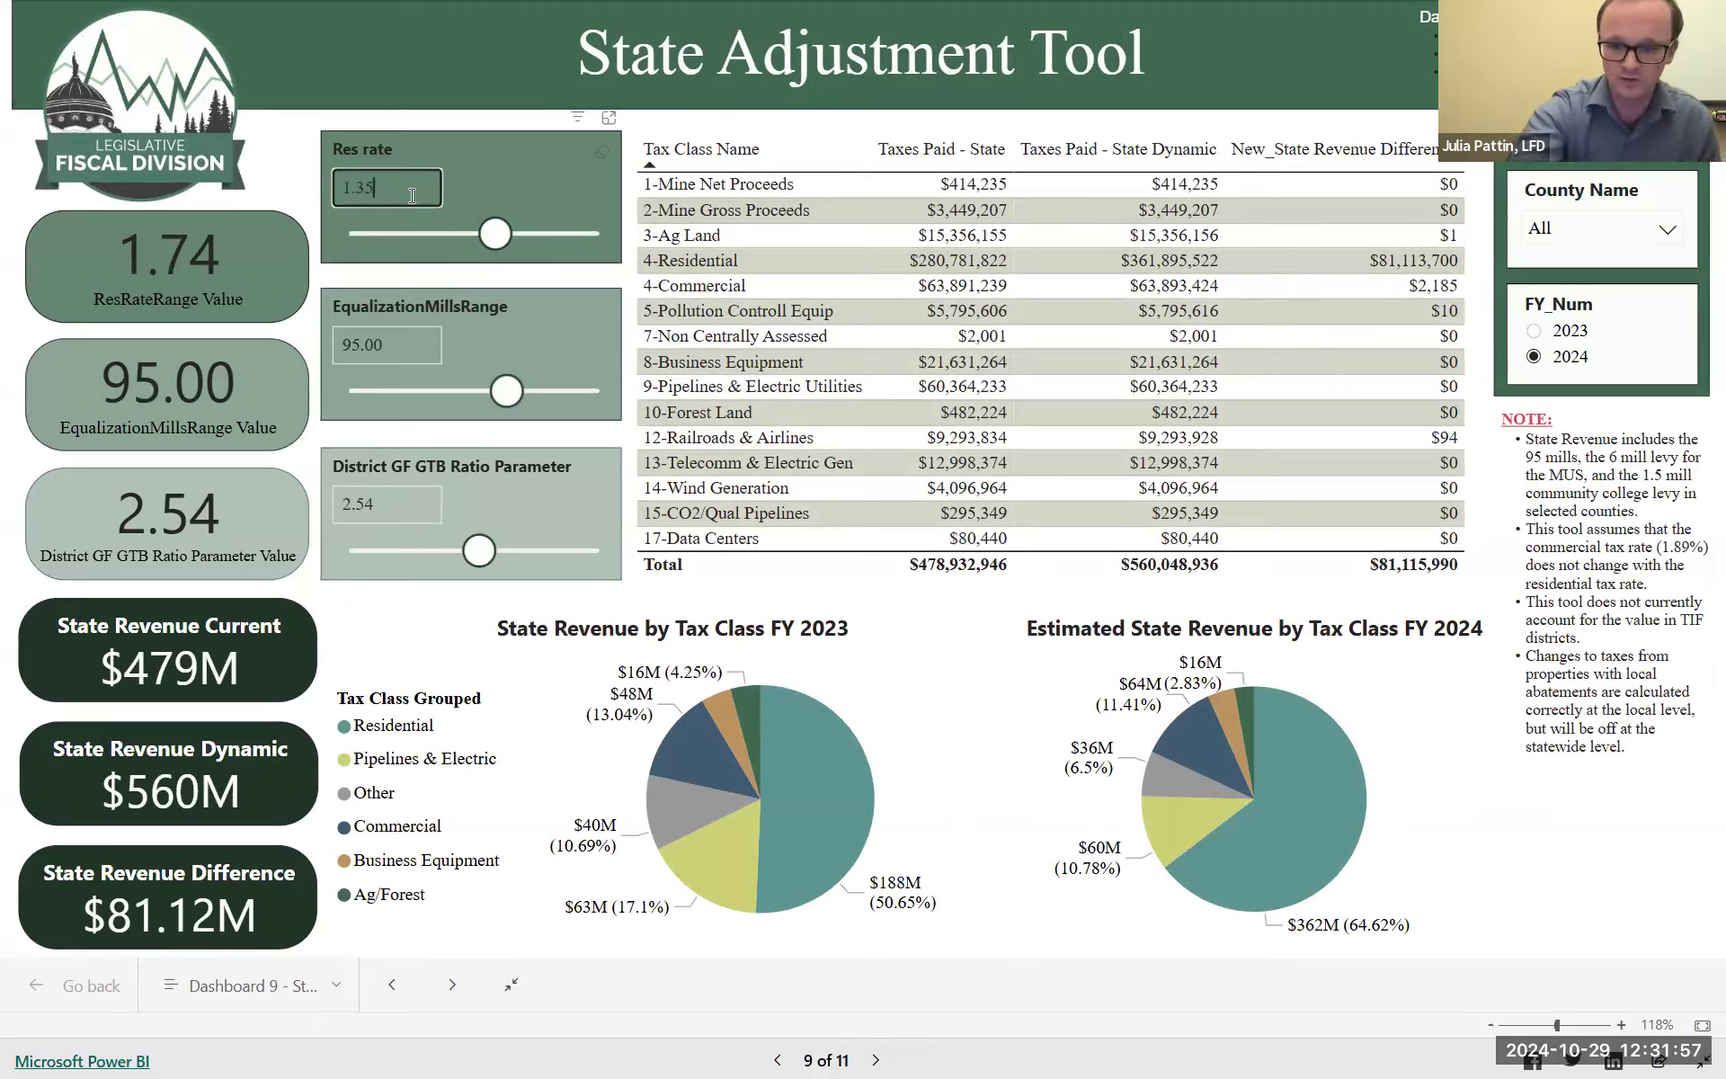
key(Return)
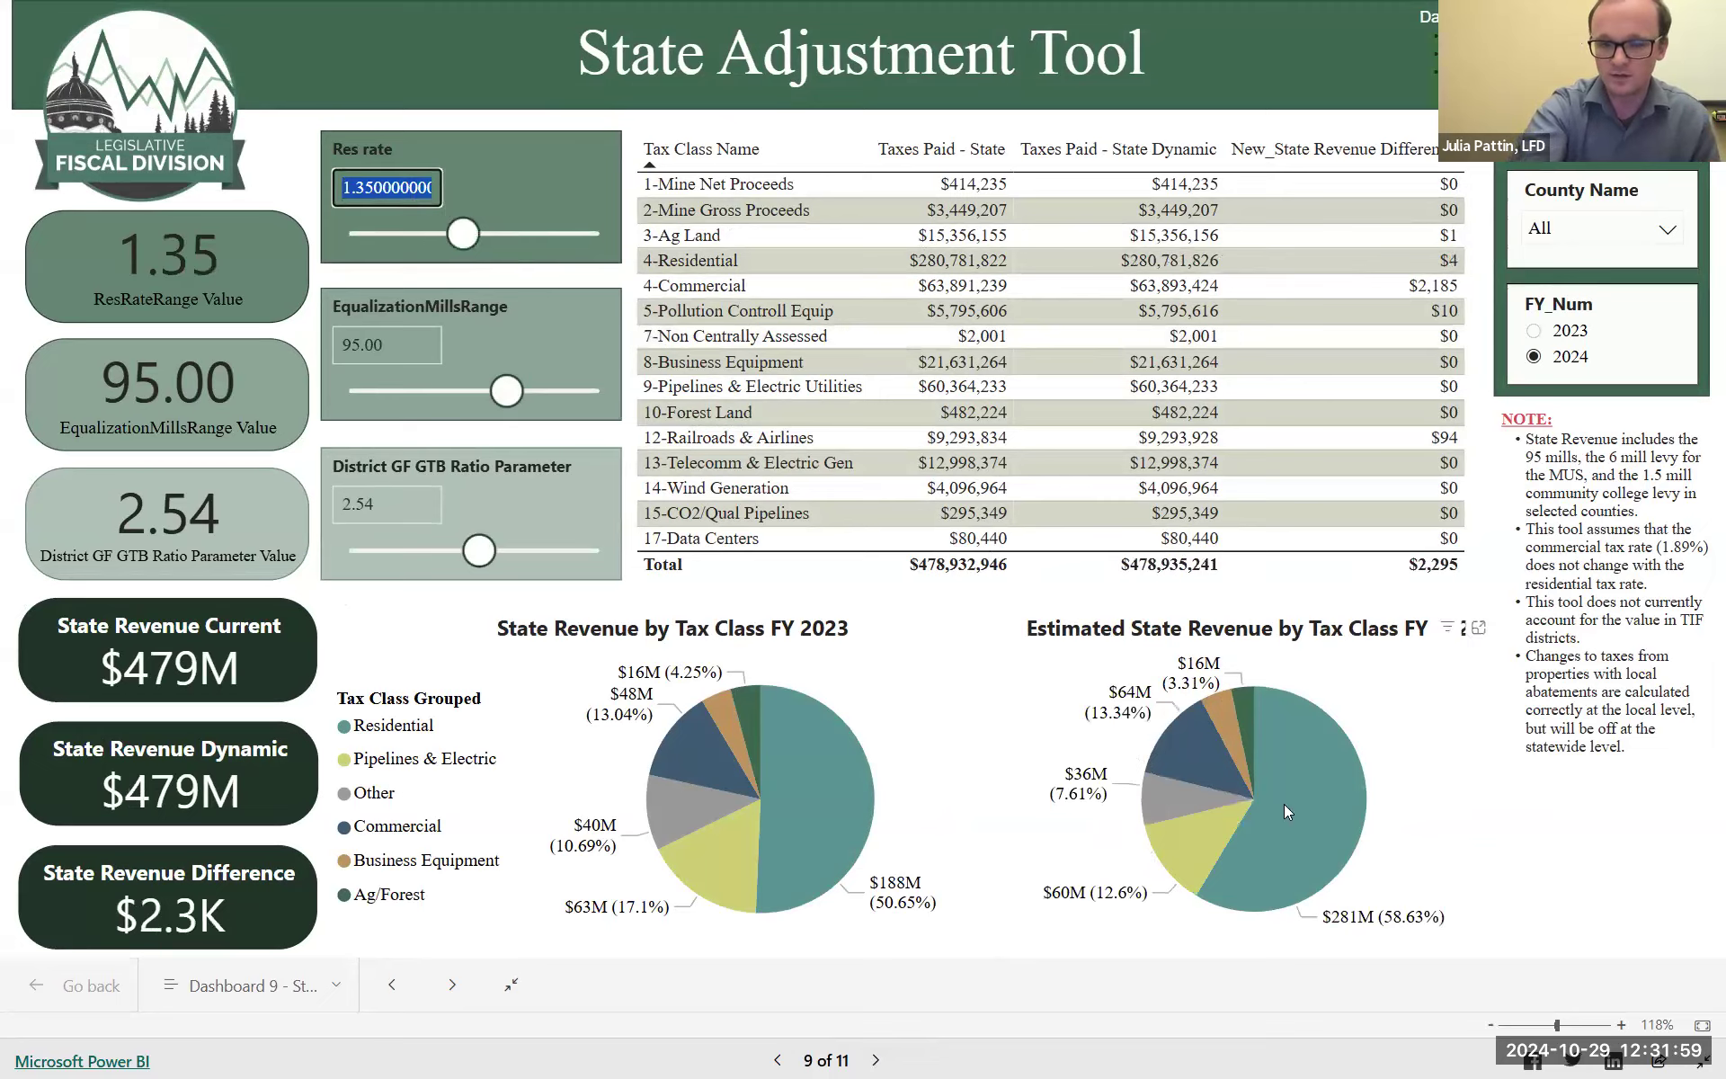
mouse_move(1262, 865)
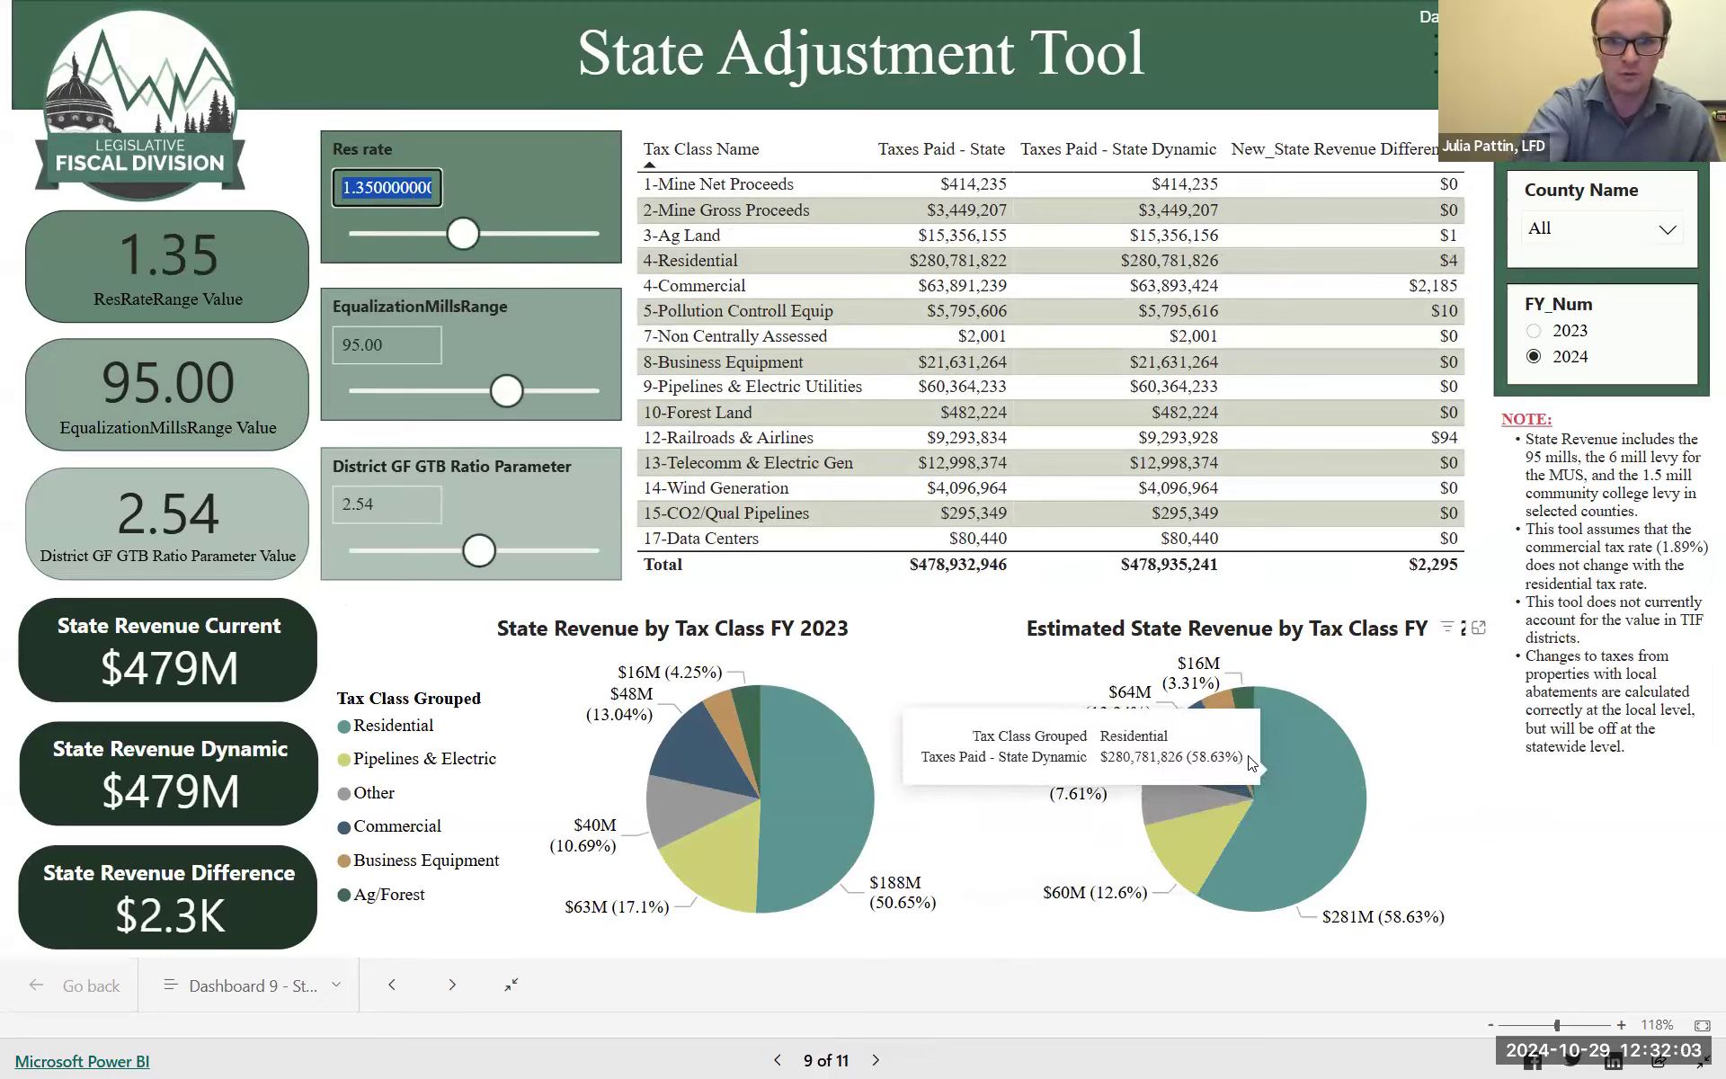
mouse_move(1240, 716)
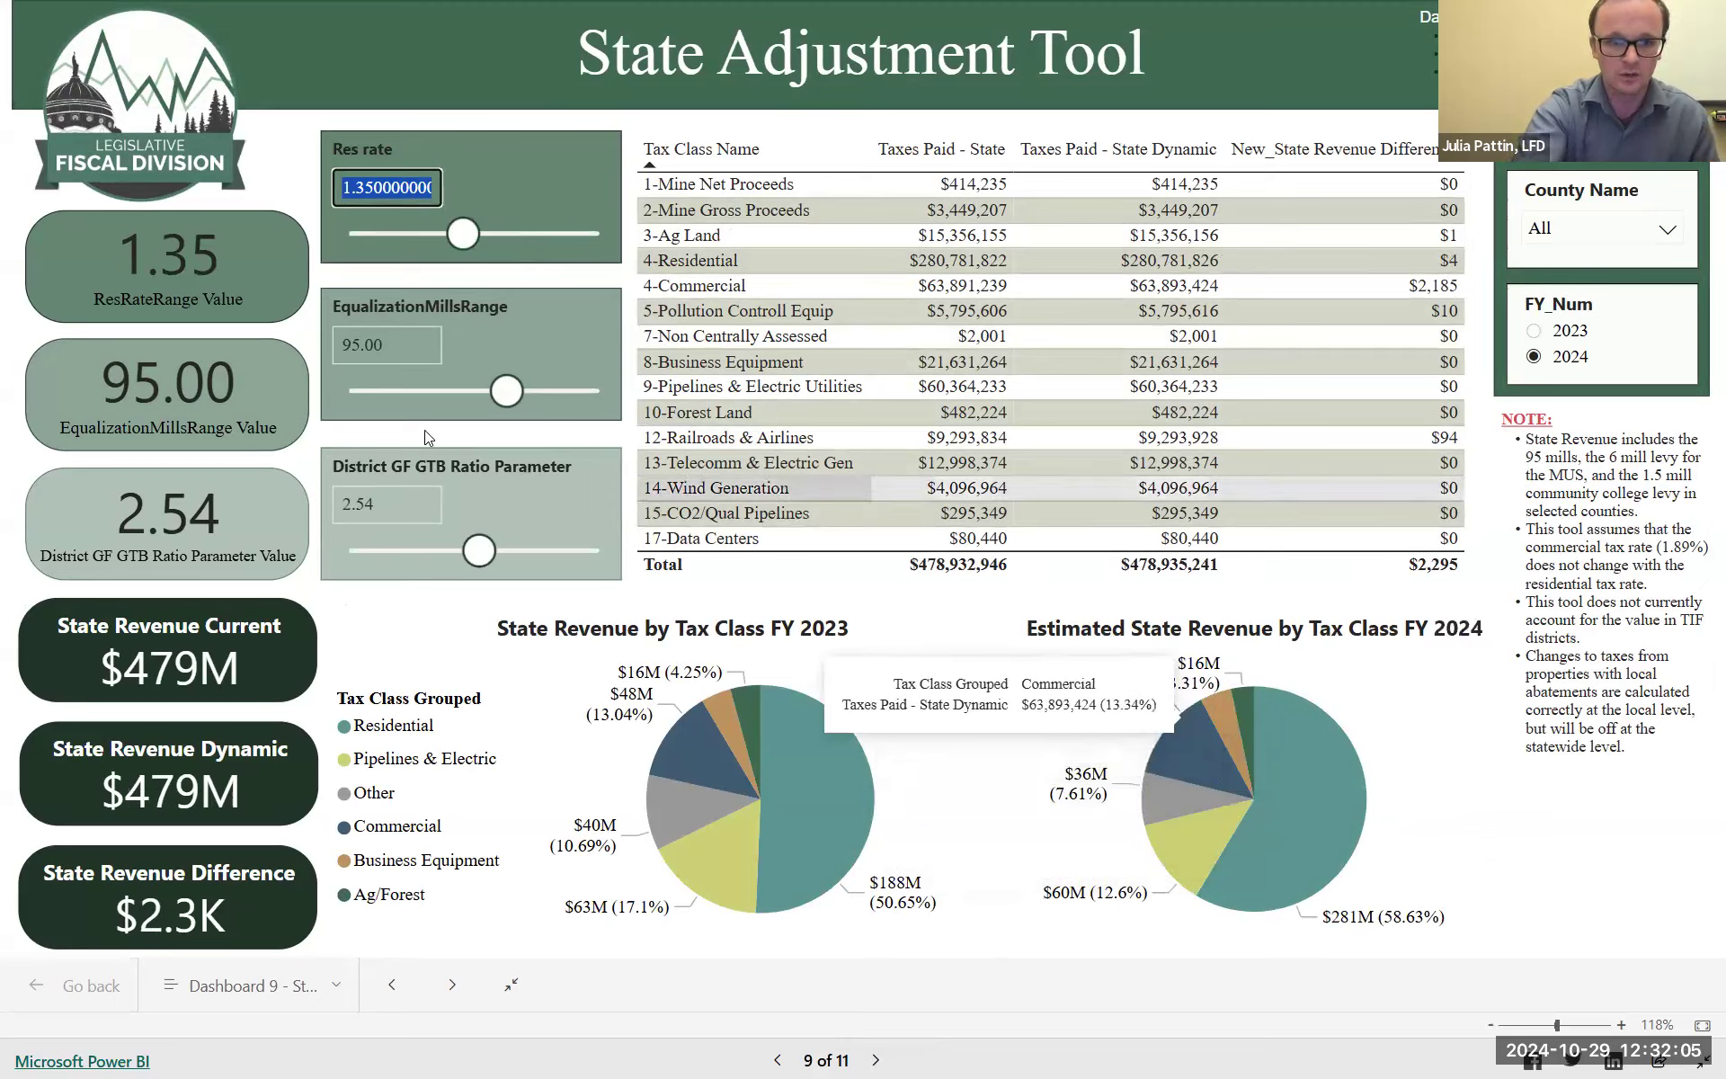
- Model state revenue with the equalization mills set to 78, and restore the mills to 95
click(399, 356)
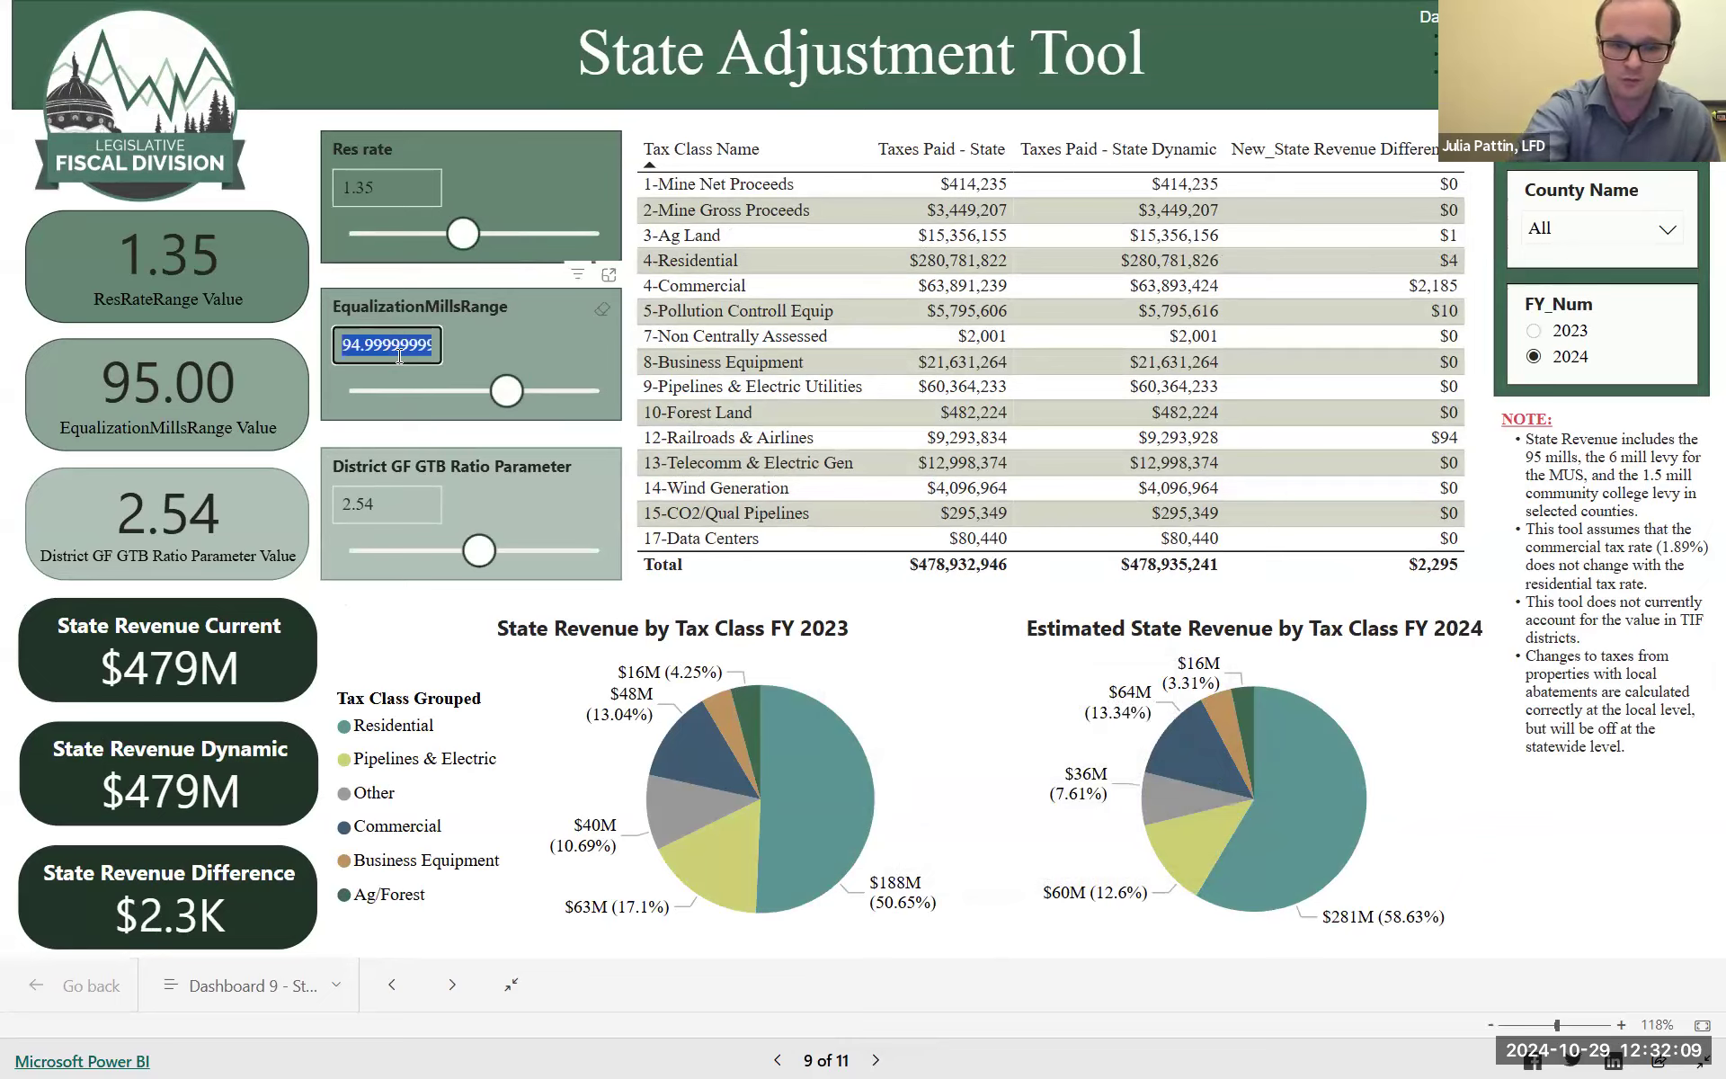
text(78.0)
key(Return)
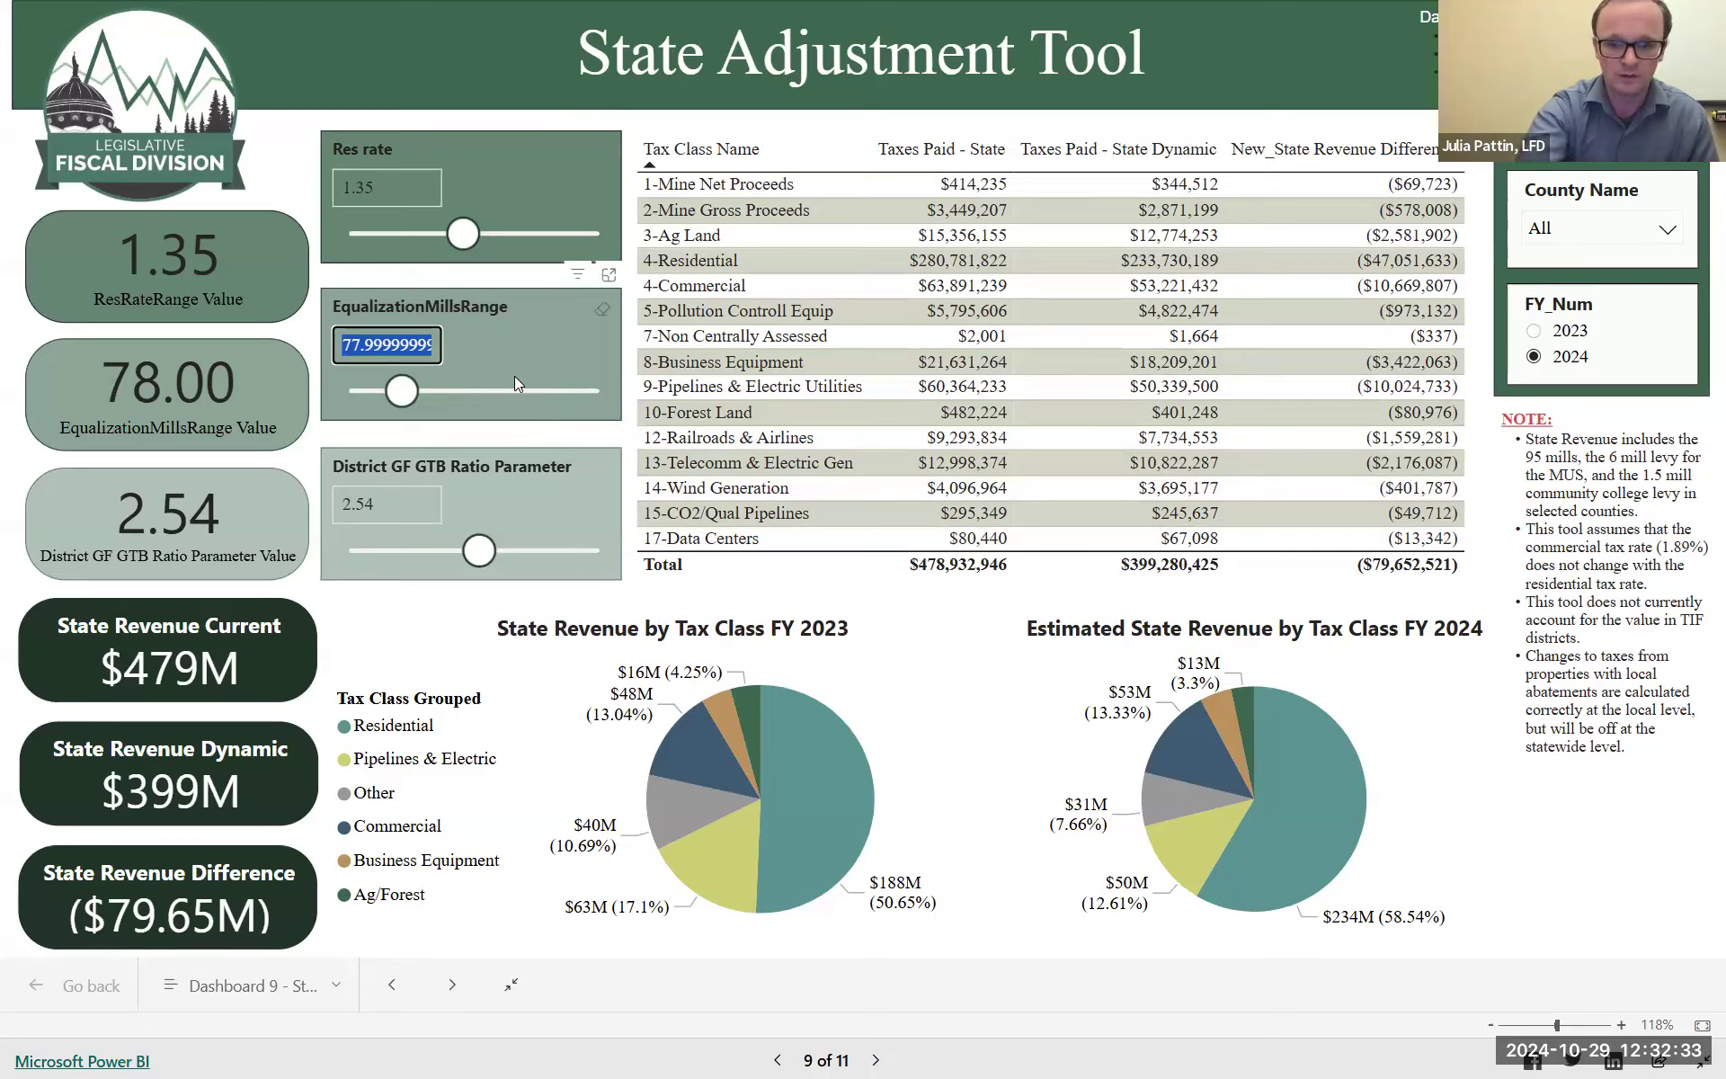
text(95)
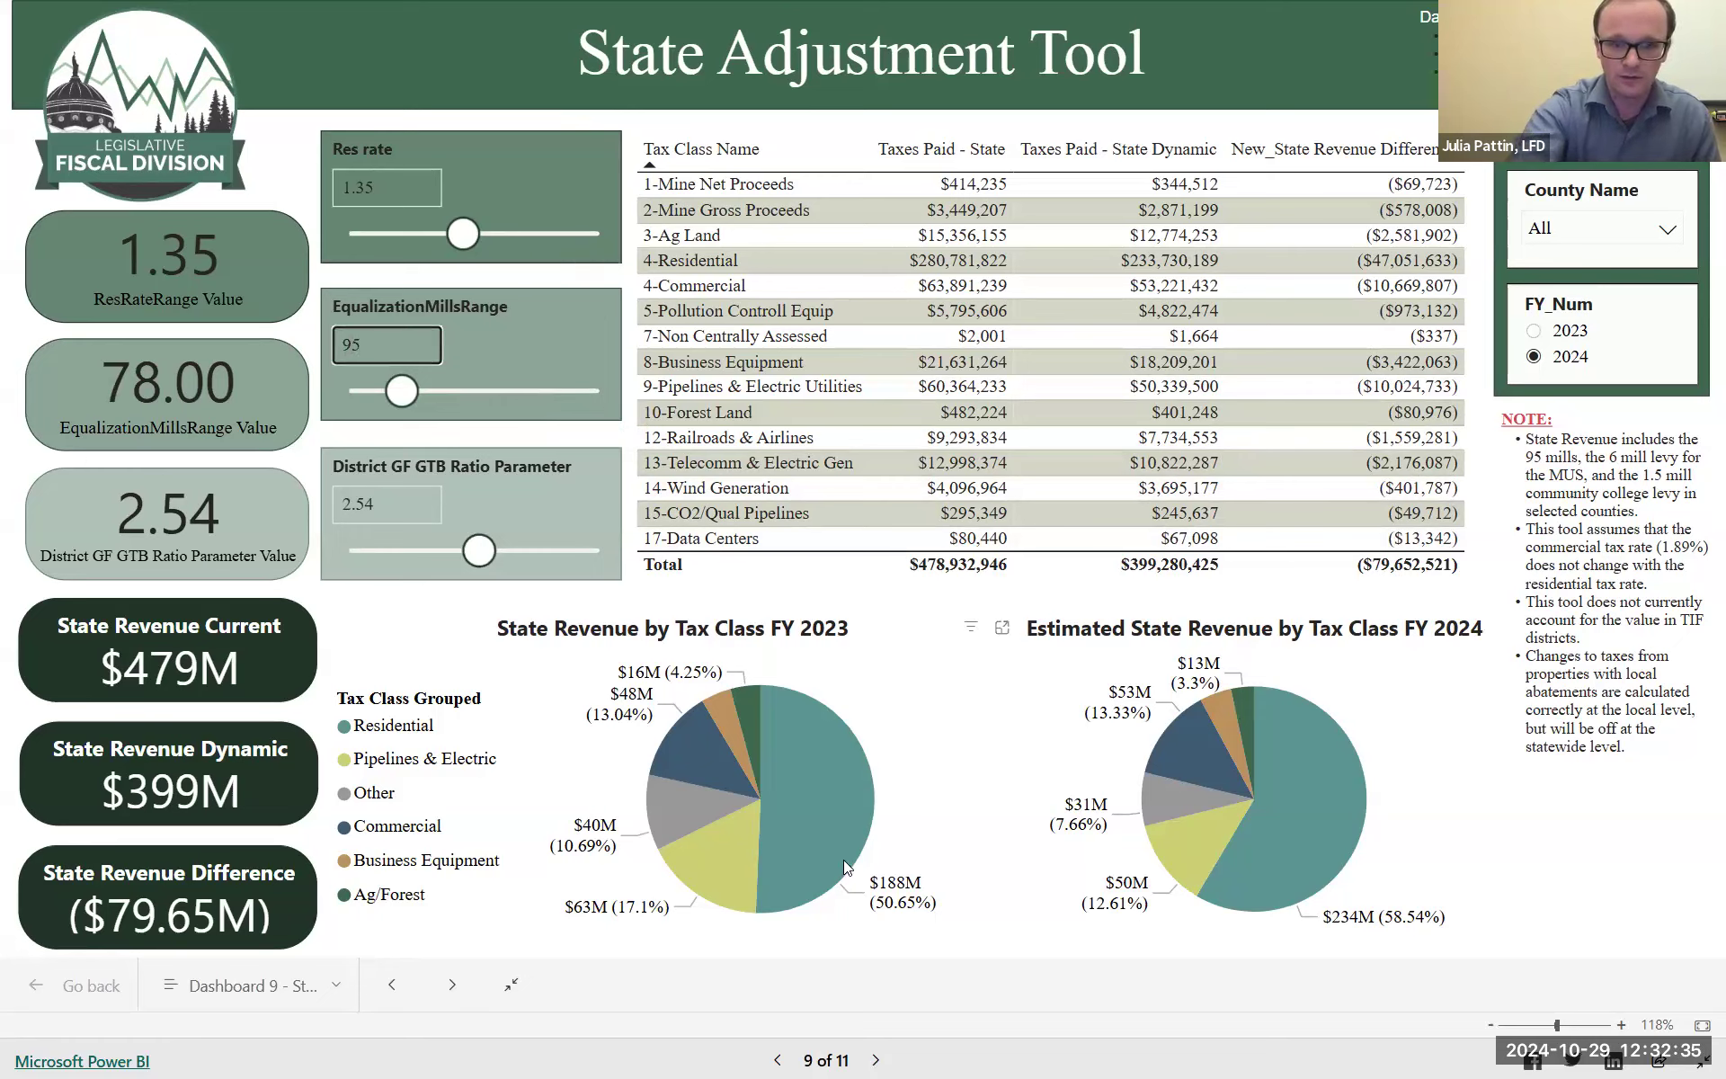
key(Return)
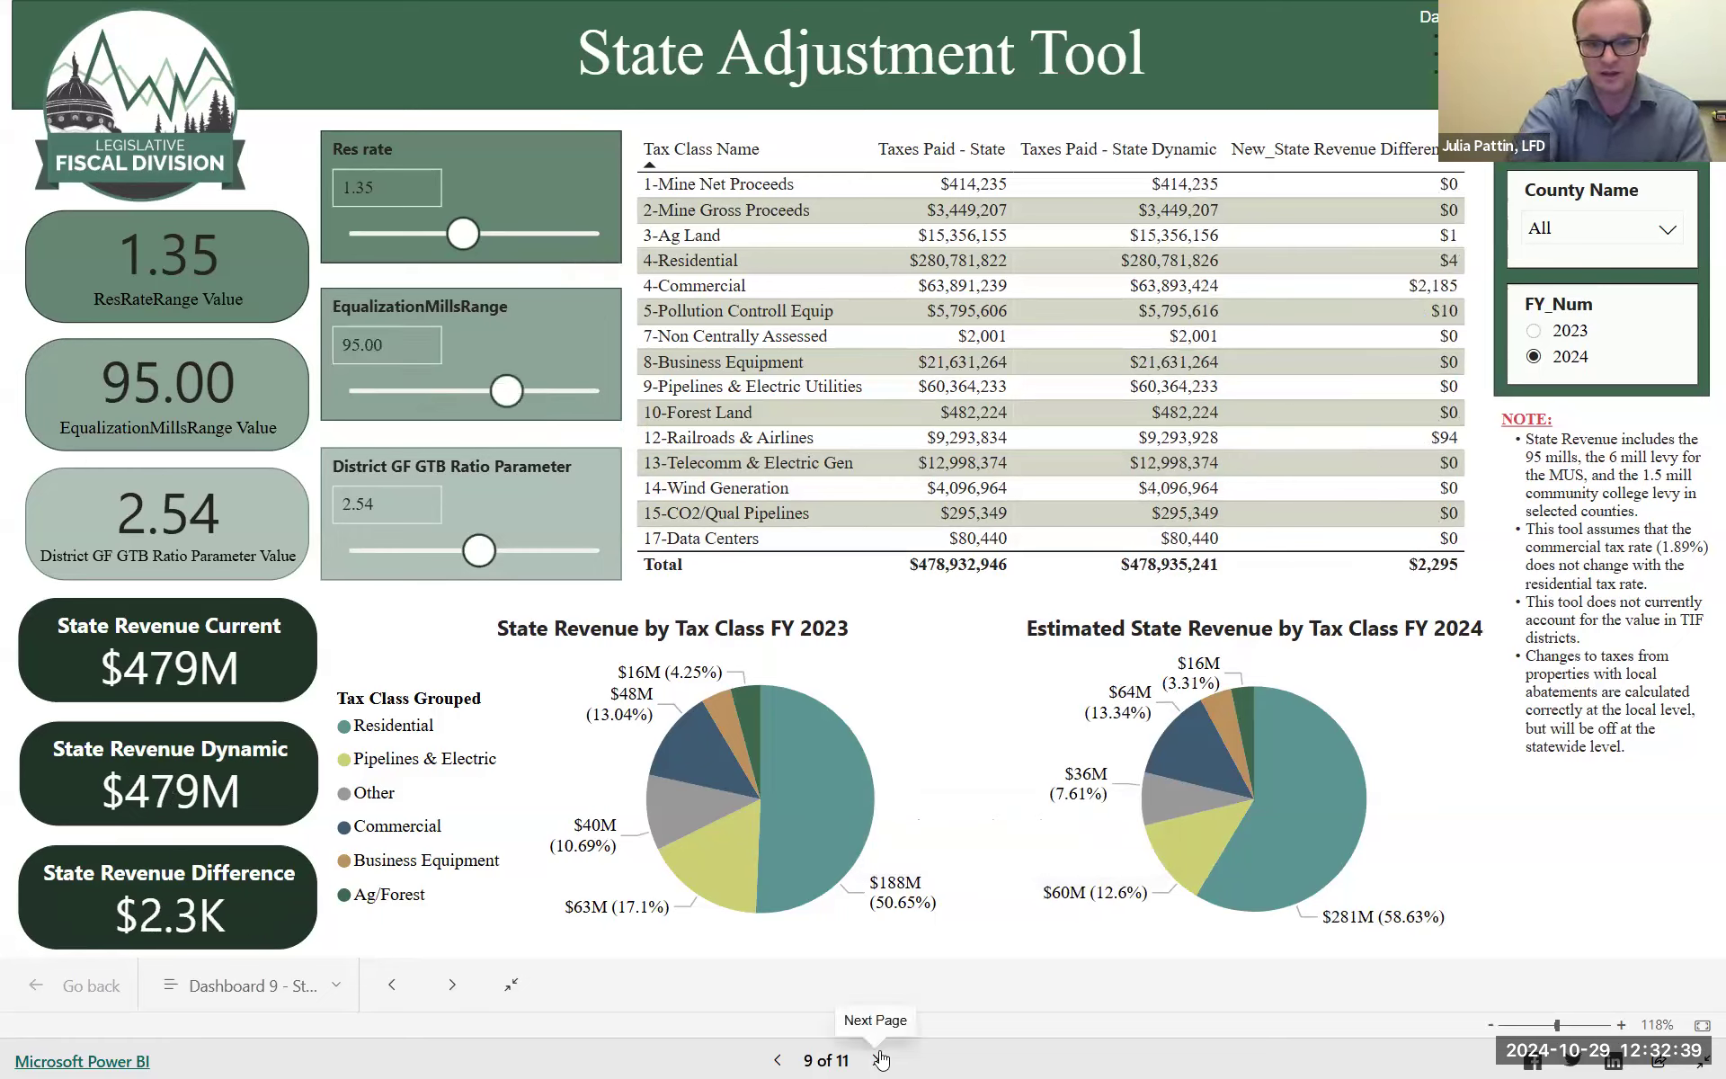
- Open the Local Adjustment Tool and set the District GF GTB ratio parameter to 2.62
click(881, 1059)
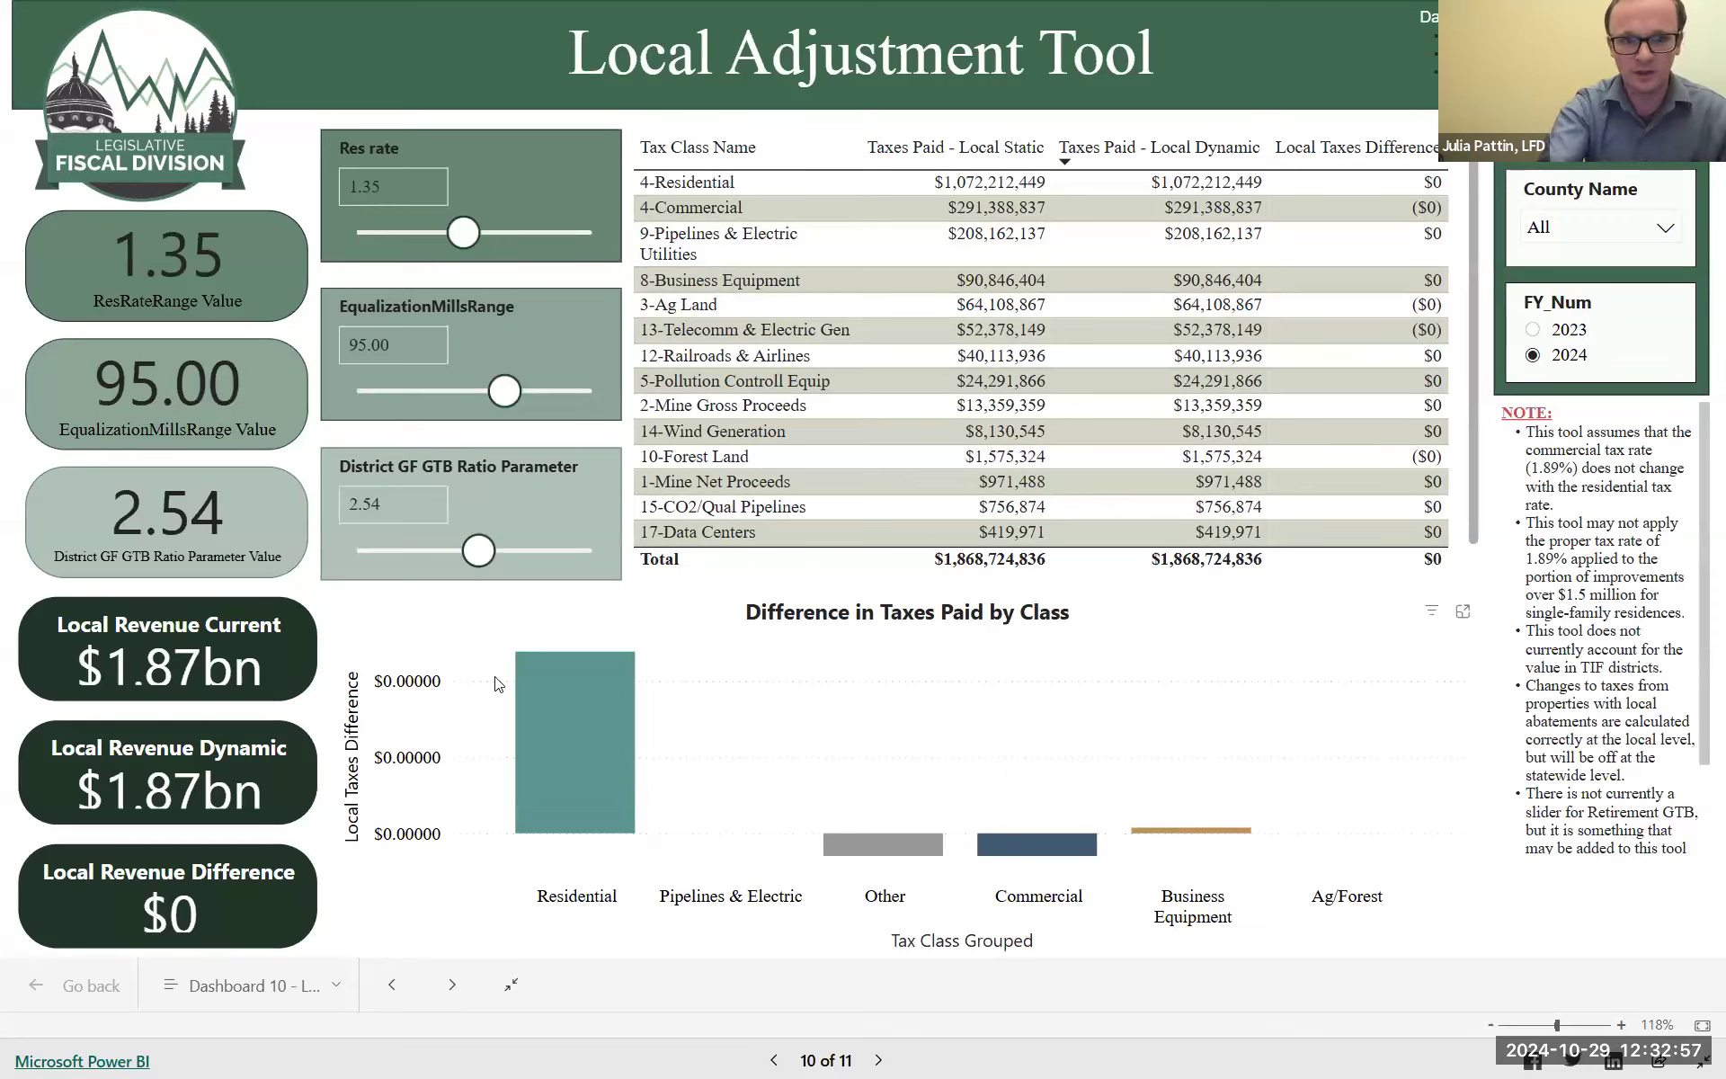
click(415, 509)
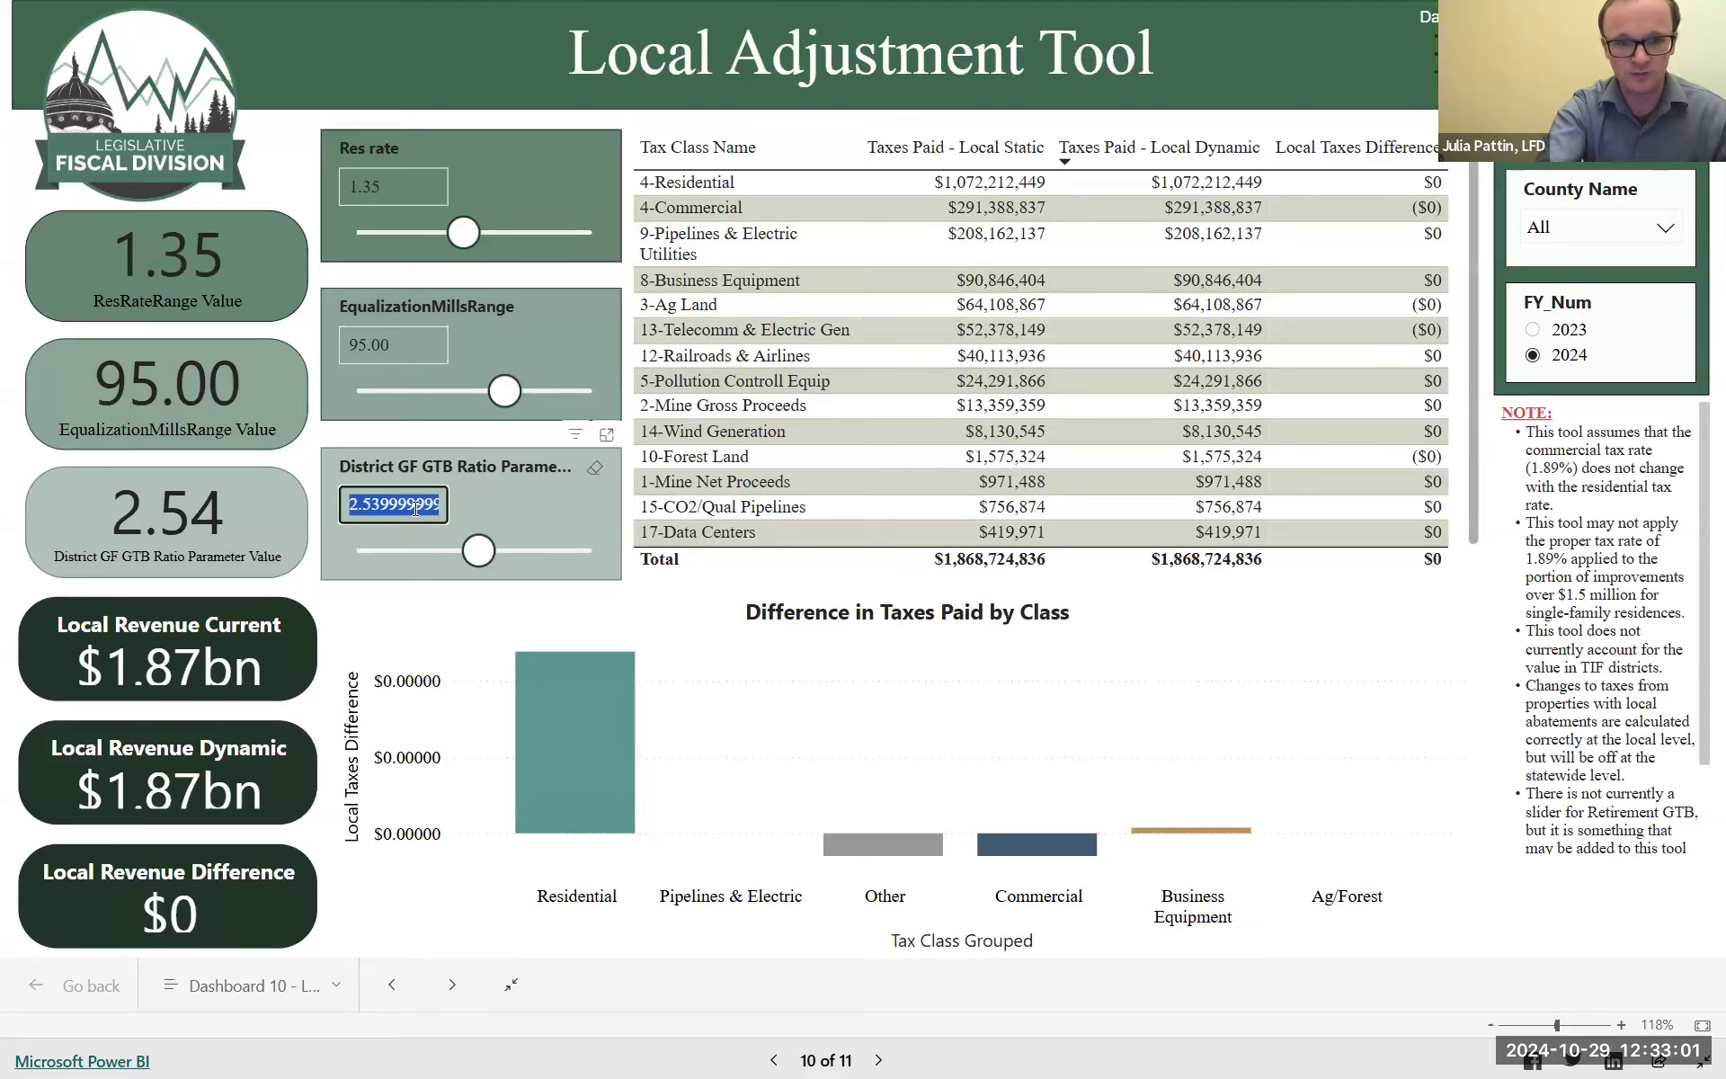
click(416, 508)
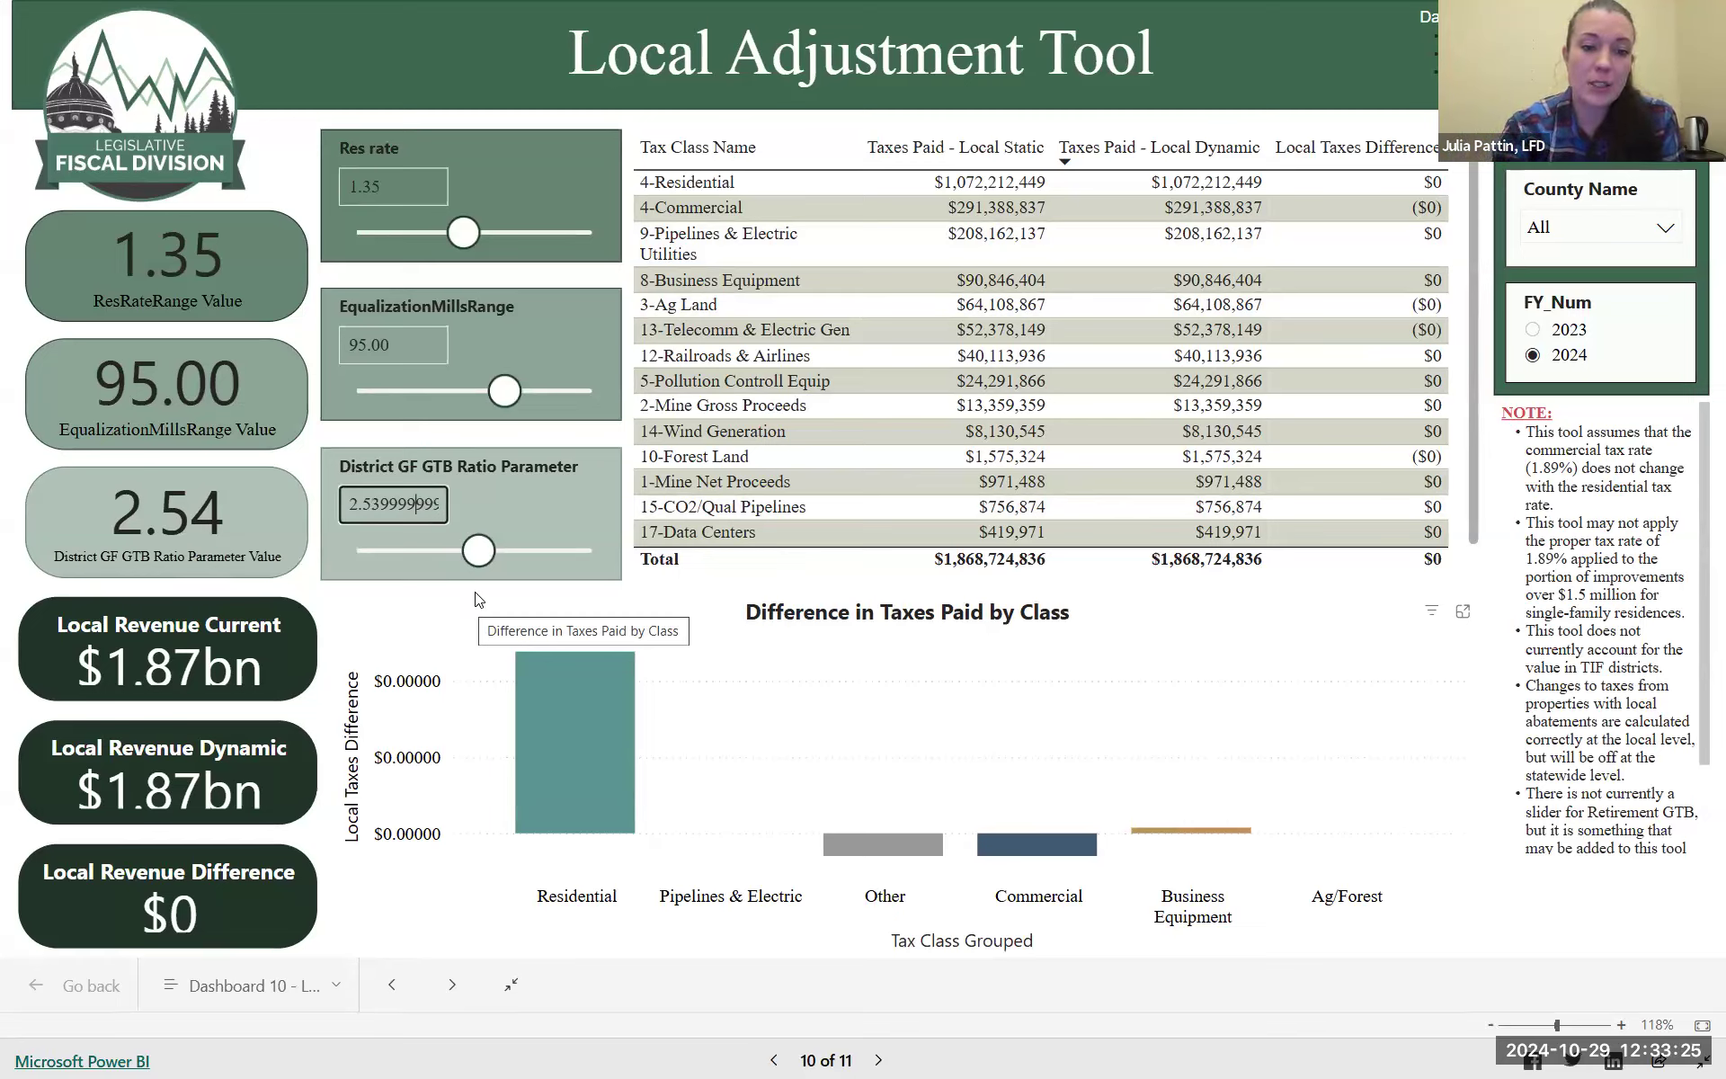
drag(350, 504, 483, 499)
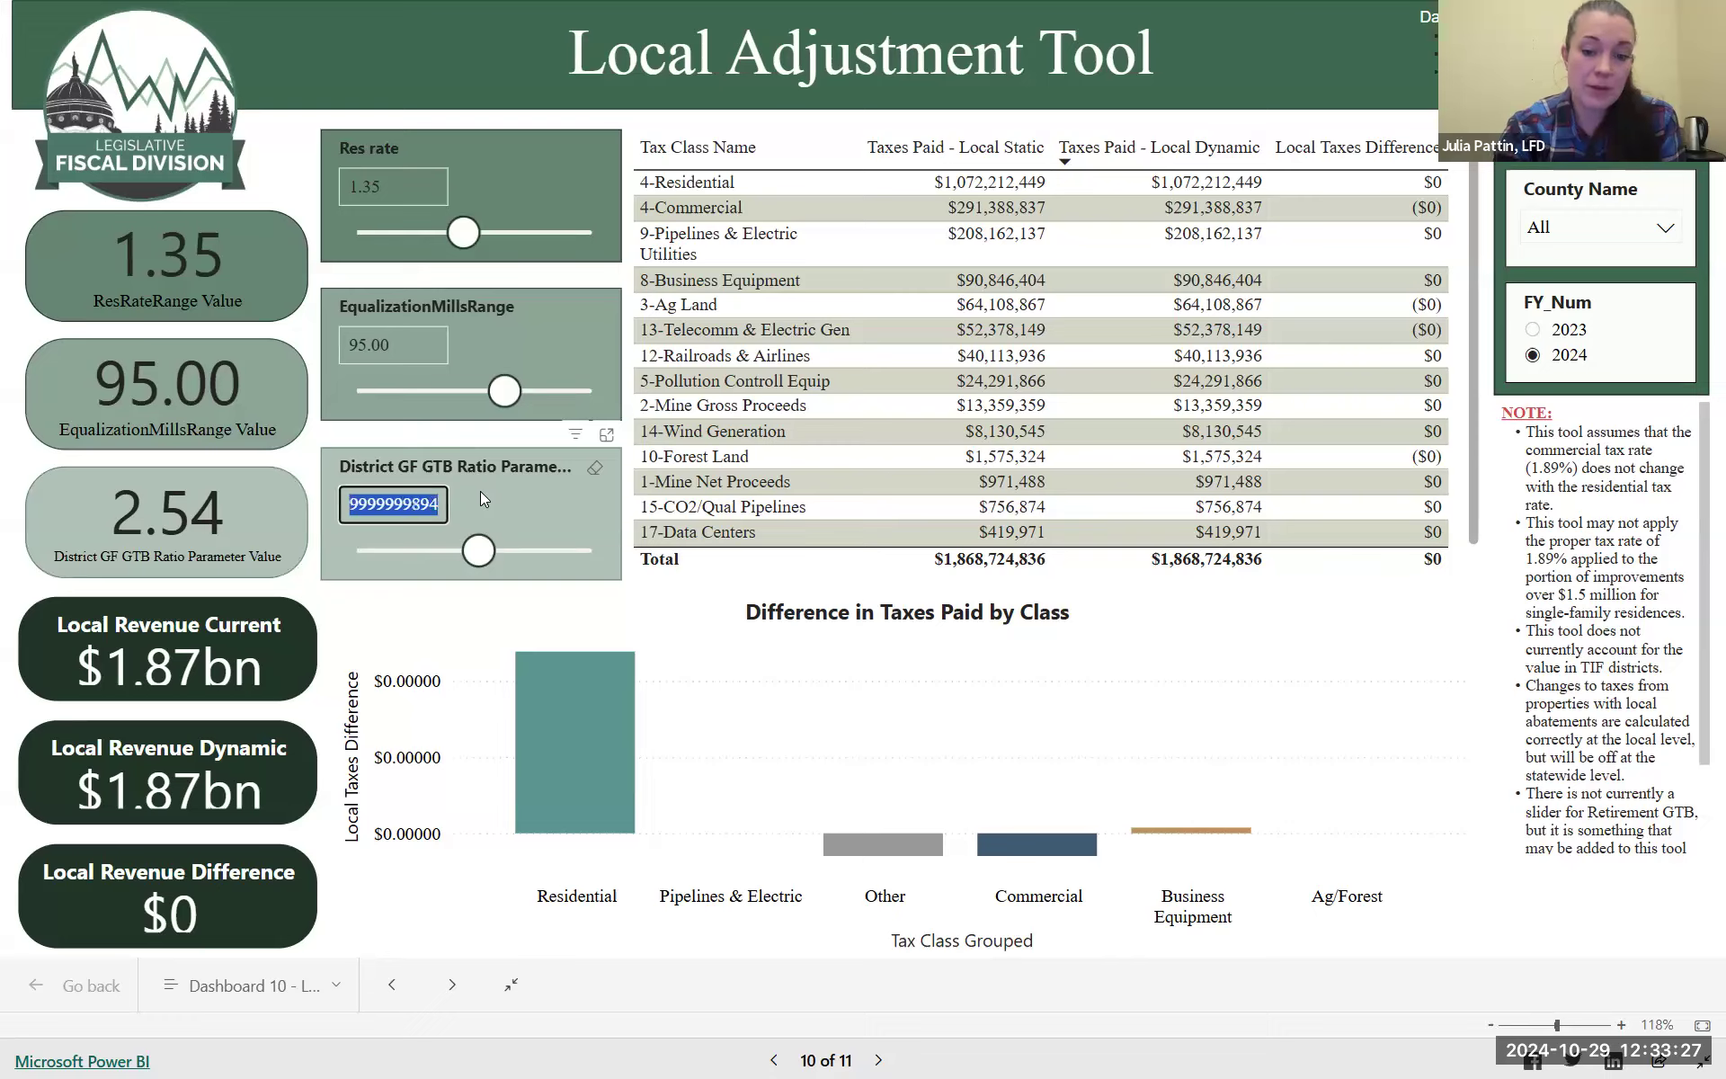
text(2.62)
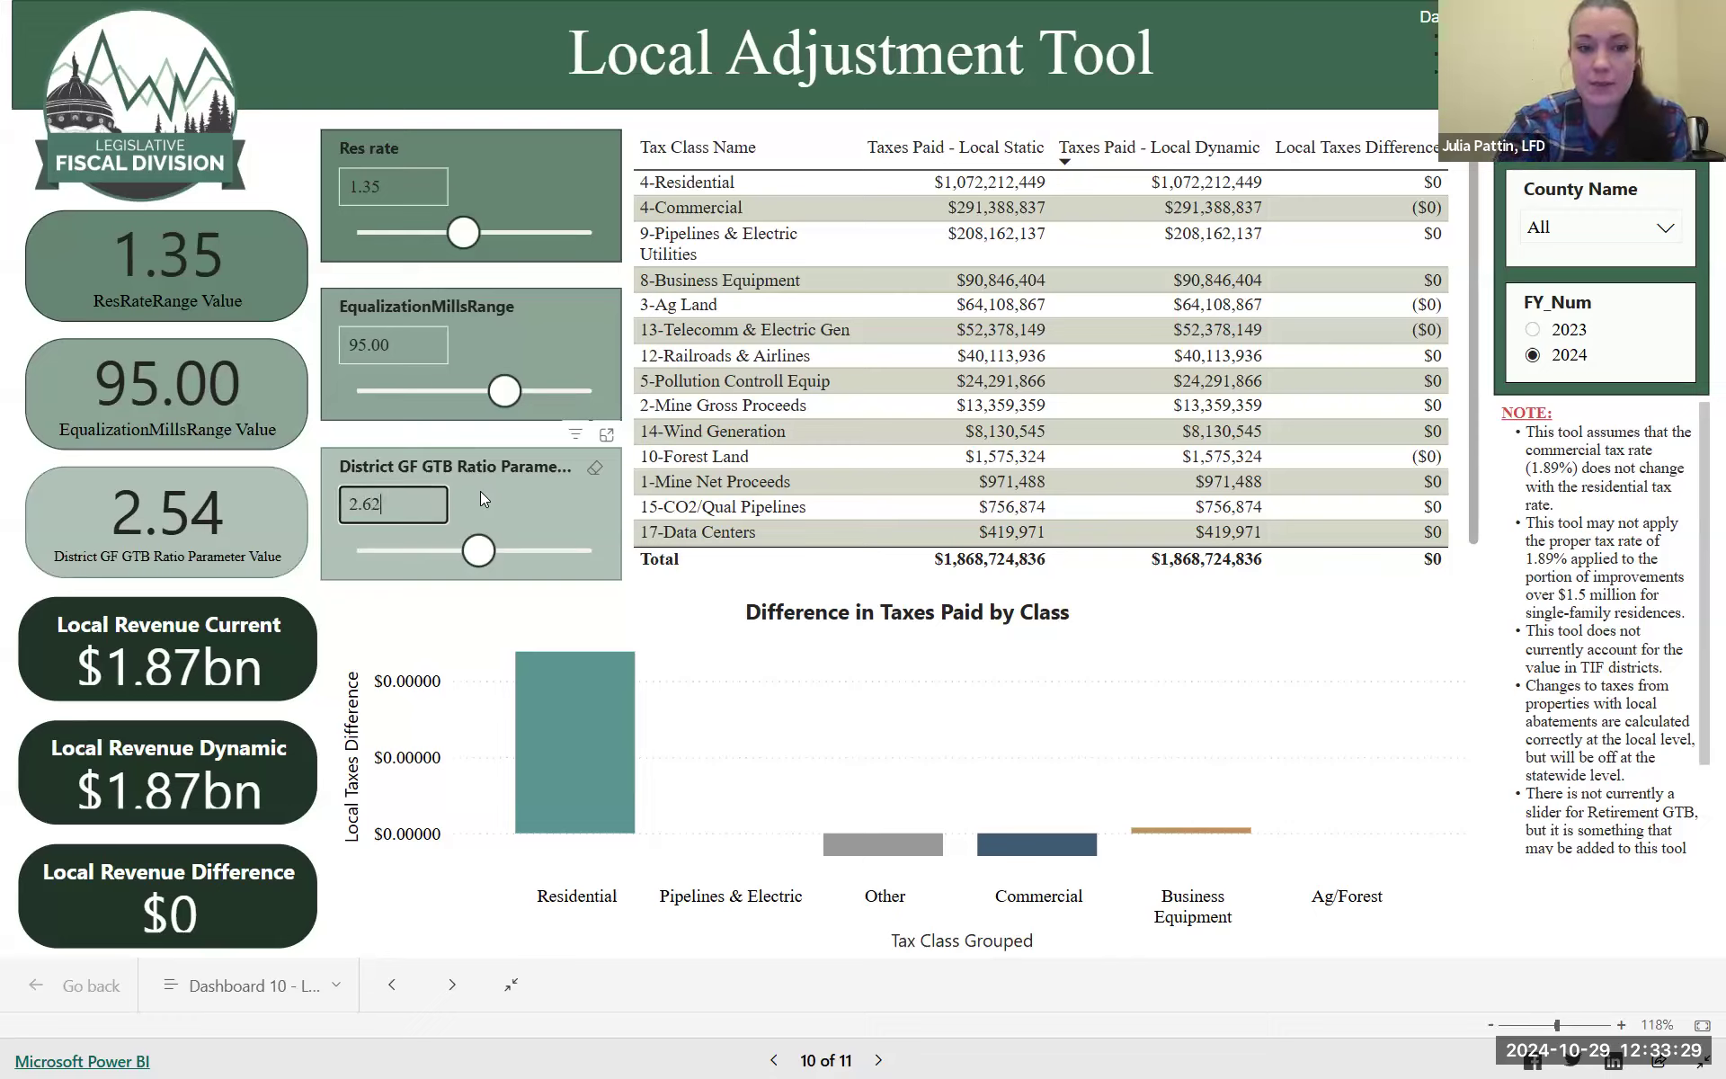
key(Return)
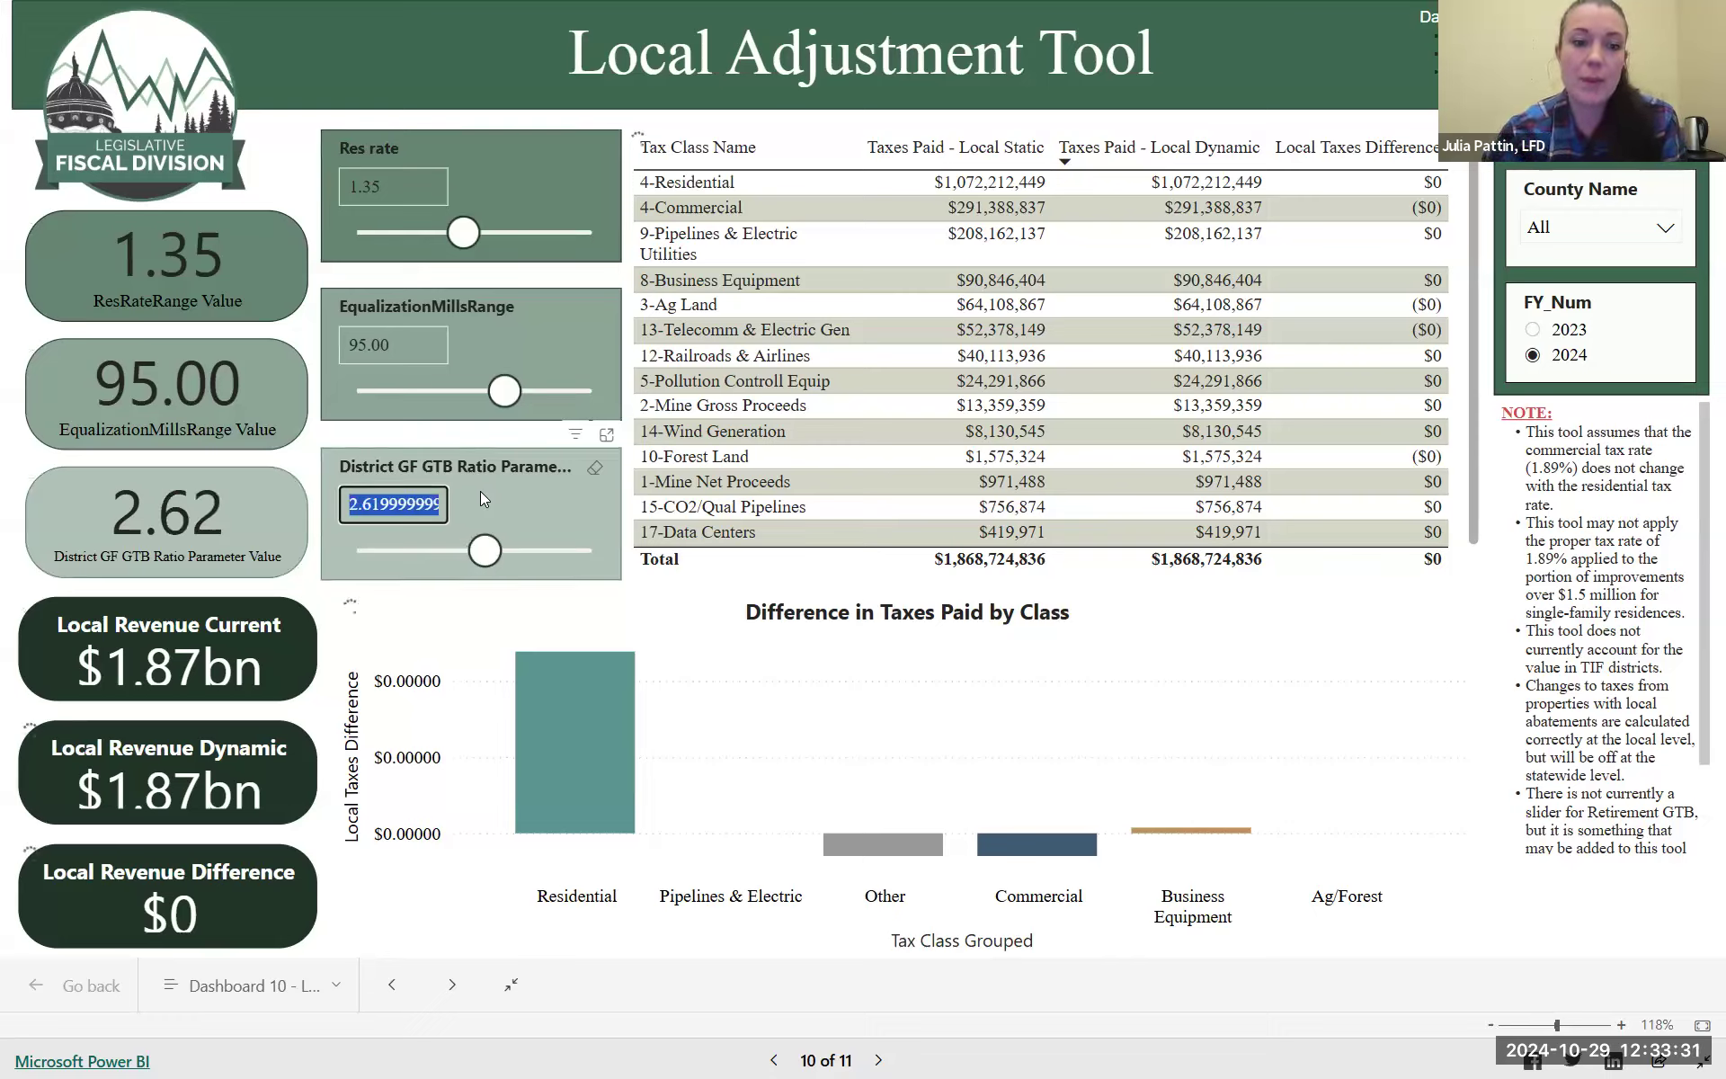